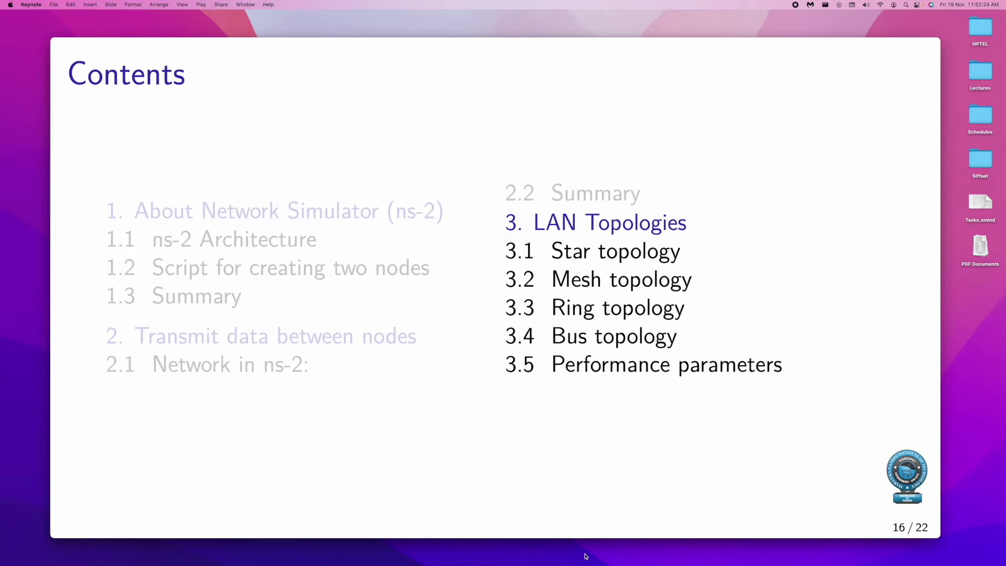
# Advance the Keynote deck to slide 17, 'Star topology'
pyautogui.press('Right')
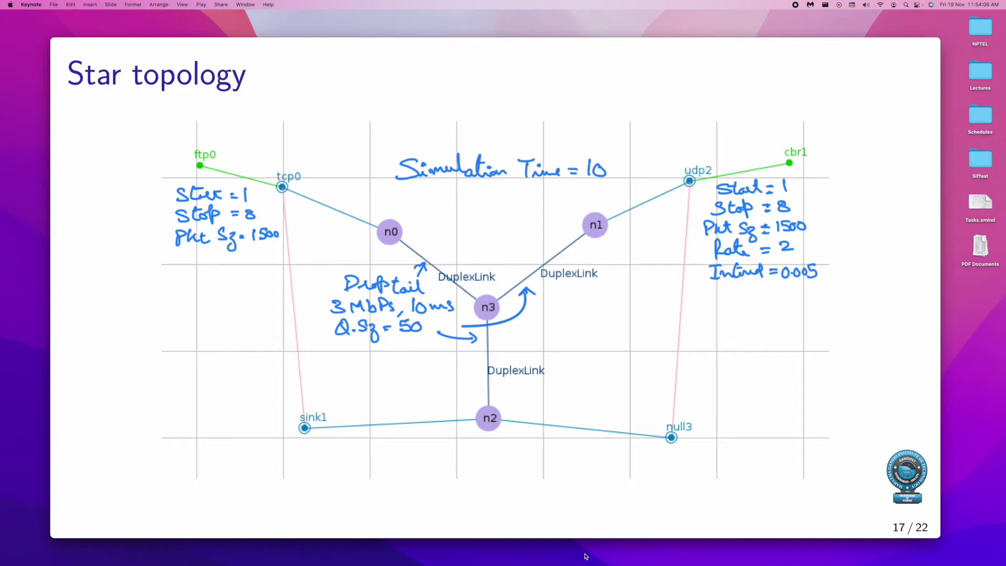
# Bring VNC Viewer's Ubuntu terminal to the front and highlight NSG2.1.jar in the code folder listing
pyautogui.press('super+Tab')
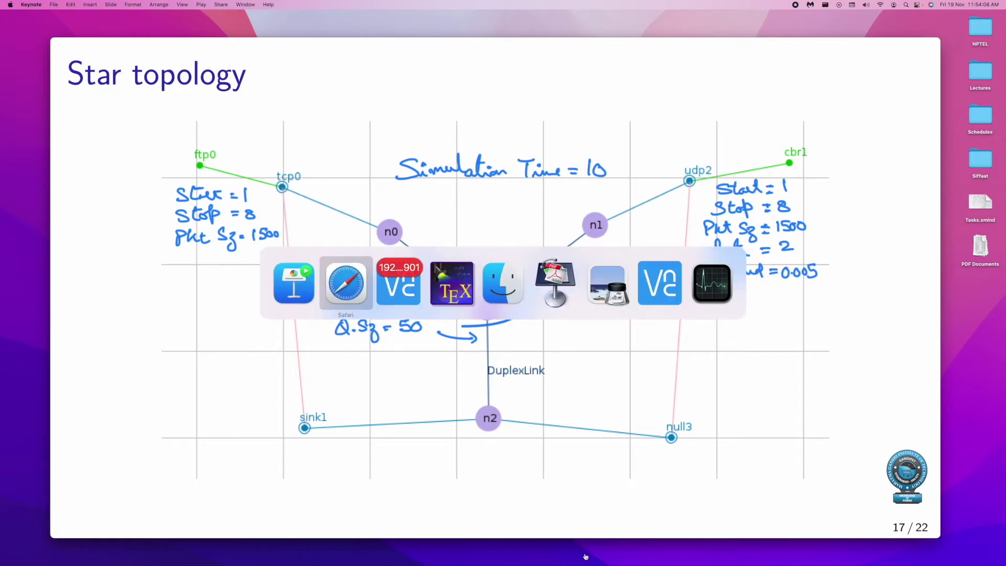
pyautogui.press('super+Tab')
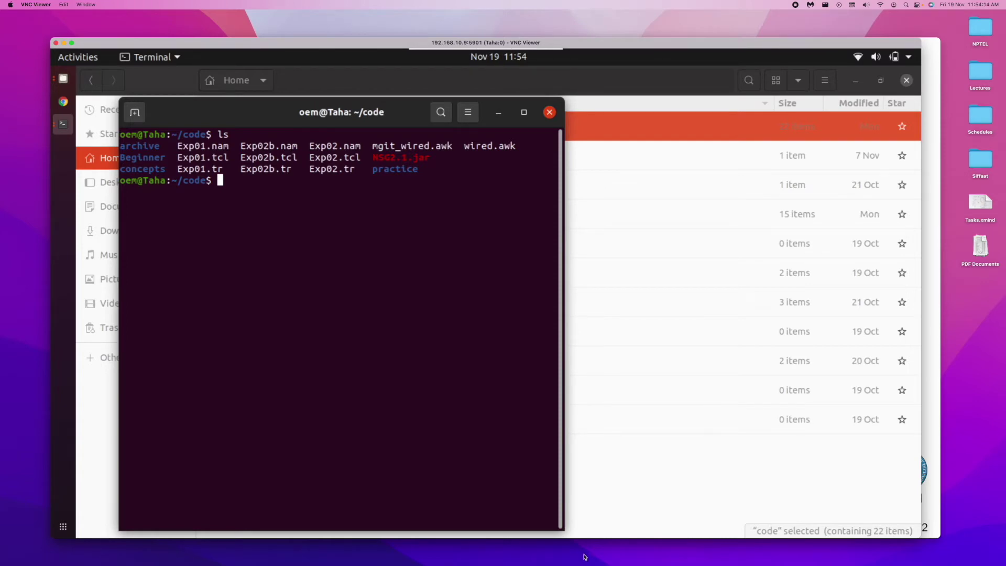
pyautogui.press('super+Tab')
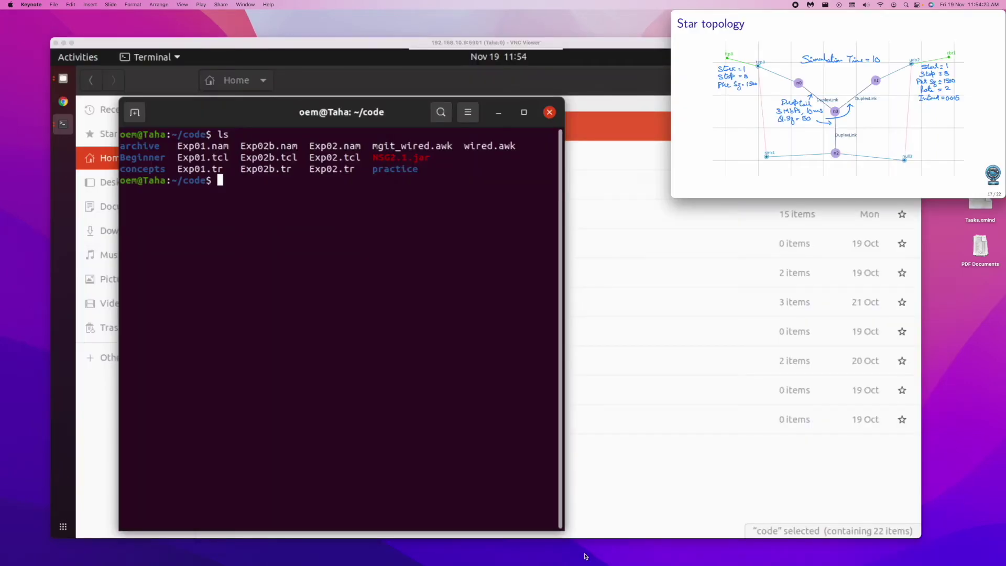
pyautogui.click(371, 43)
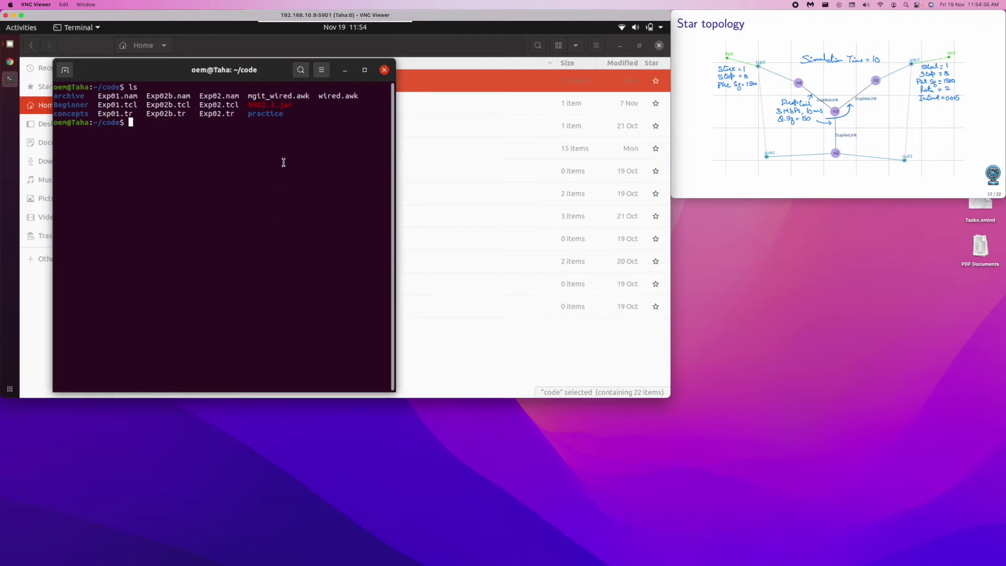
pyautogui.moveTo(247, 105); pyautogui.dragTo(294, 104)
pyautogui.click(255, 125)
# Launch NSG2.1 with 'java -jar NSG2.1.jar &' and open its Scenario menu
pyautogui.write('java -jar NSG2')
pyautogui.press('Tab')
pyautogui.write('&')
pyautogui.press('Return')
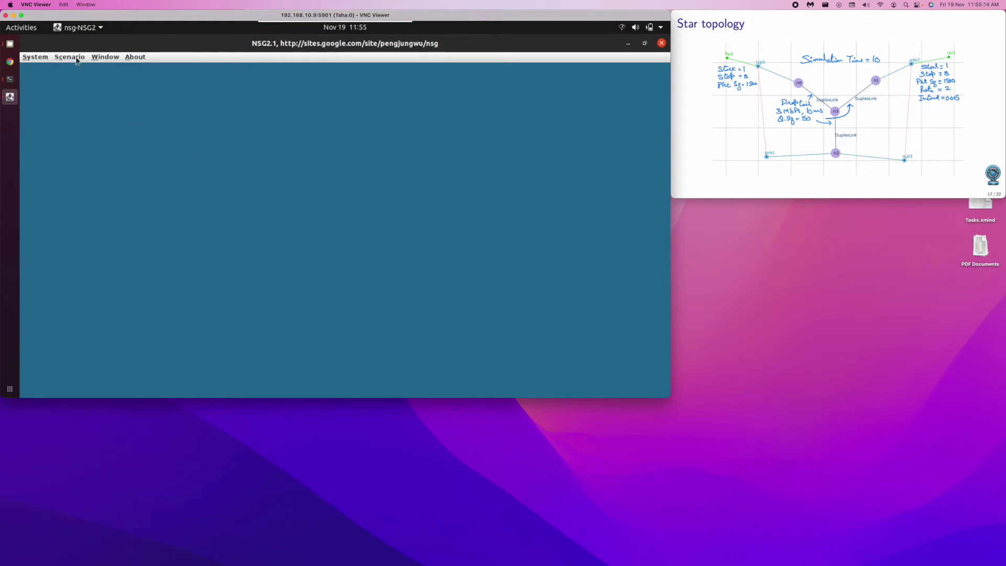
pyautogui.click(40, 58)
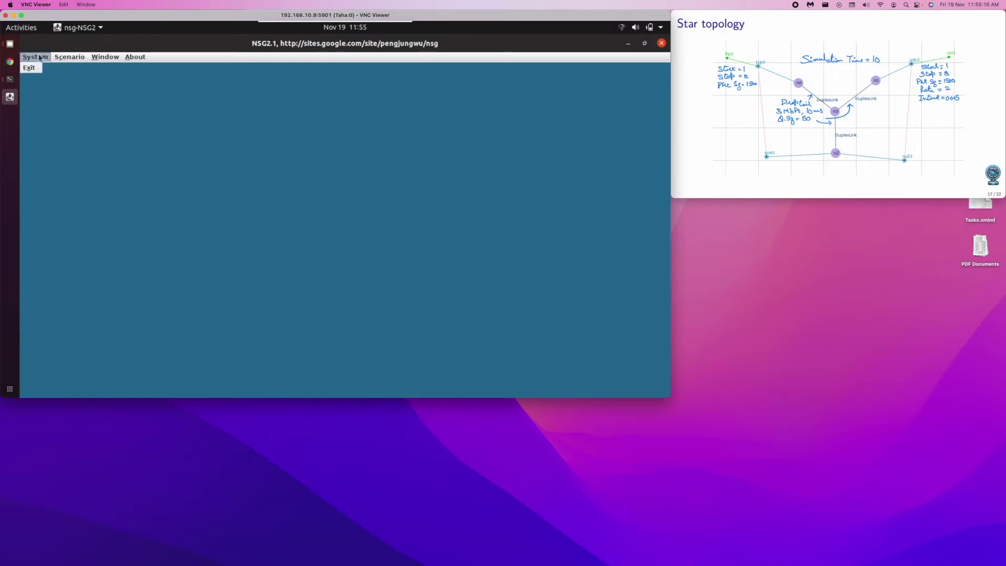
pyautogui.moveTo(63, 59)
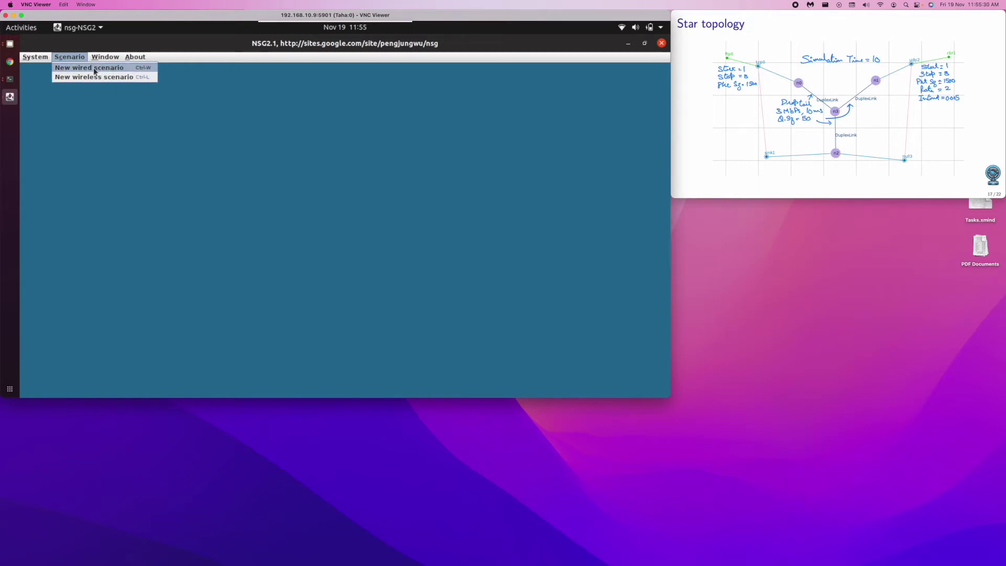
# Create a new wired scenario and place nodes n0–n3, with hub n3 in the middle
pyautogui.click(93, 68)
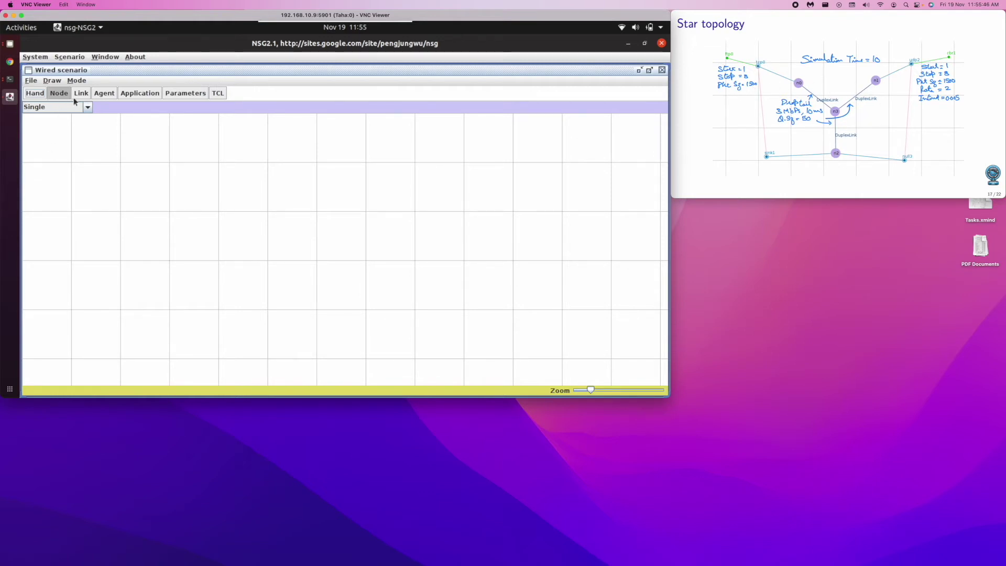
pyautogui.click(237, 187)
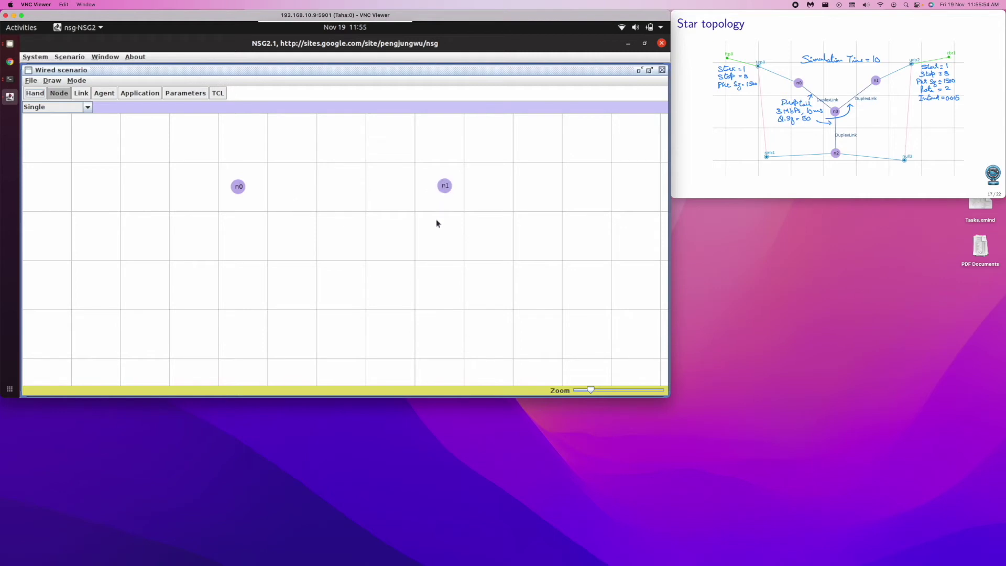
pyautogui.click(334, 330)
pyautogui.click(337, 244)
pyautogui.click(80, 94)
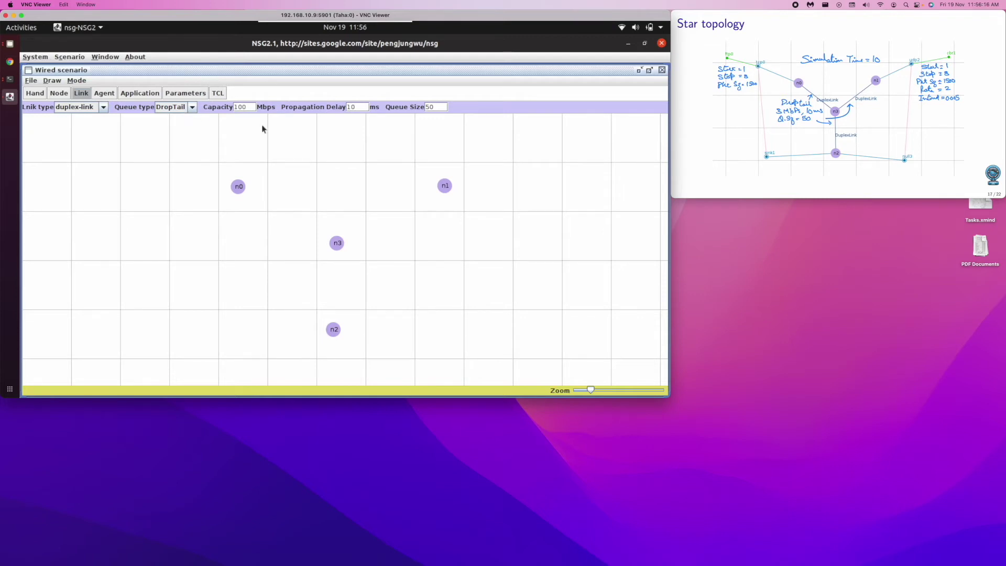
# Set link capacity to 3 Mbps and draw duplex links n0–n3, n1–n3 and n3–n2
pyautogui.press('BackSpace')
pyautogui.press('BackSpace')
pyautogui.press('BackSpace')
pyautogui.click(239, 192)
pyautogui.click(338, 245)
pyautogui.click(445, 188)
pyautogui.click(338, 247)
pyautogui.click(338, 247)
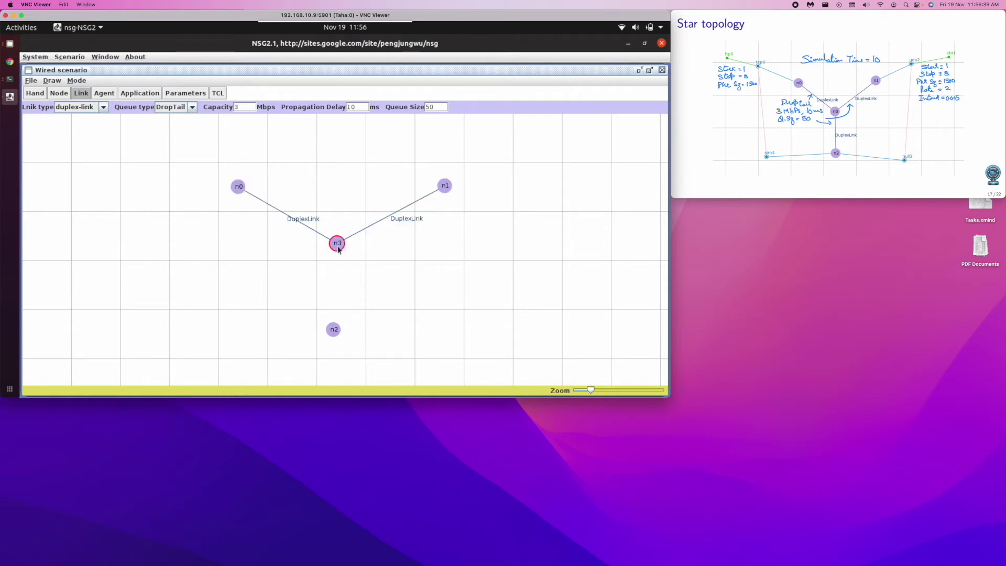
pyautogui.click(334, 329)
# Attach TCP agent tcp0 to n0 and TCPSink sink1 to n2, and pair them
pyautogui.click(103, 93)
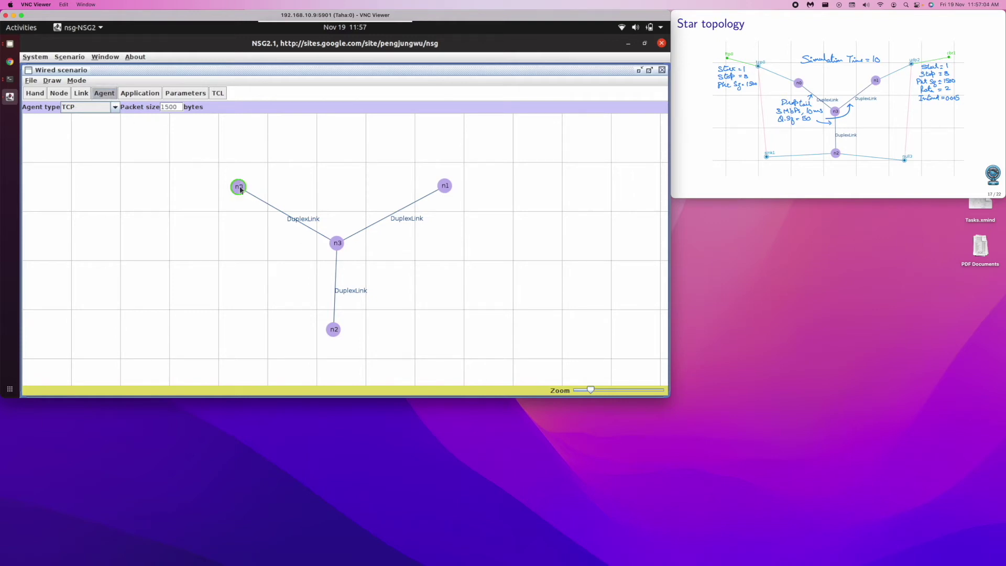
pyautogui.moveTo(240, 190); pyautogui.dragTo(184, 166)
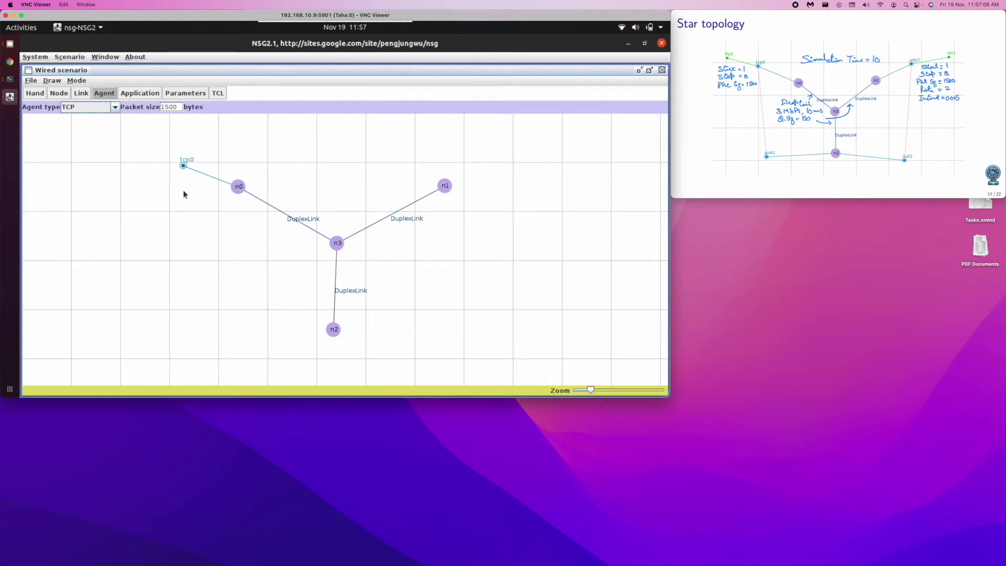
pyautogui.click(115, 107)
pyautogui.click(79, 163)
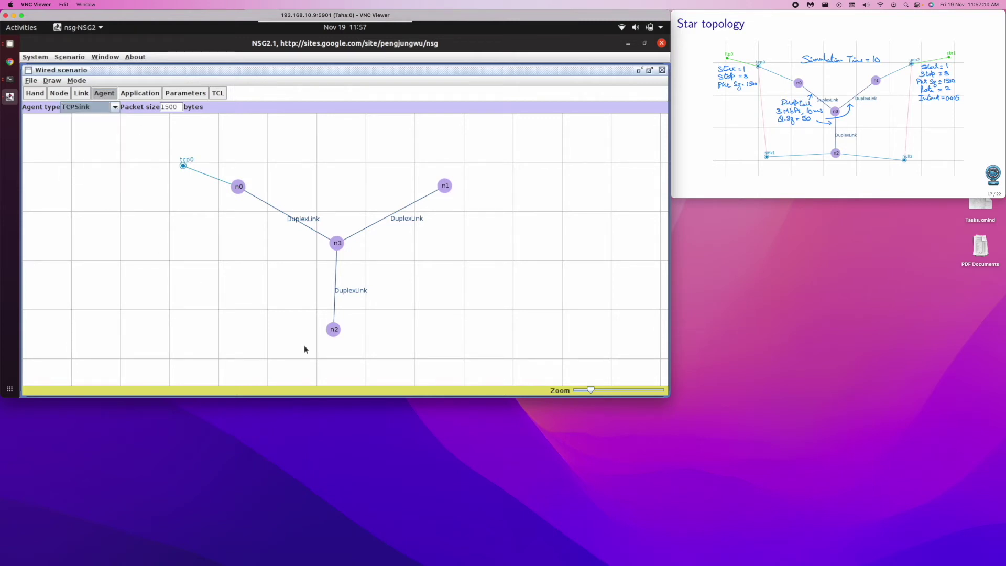
pyautogui.moveTo(333, 330); pyautogui.dragTo(233, 339)
pyautogui.moveTo(183, 165); pyautogui.dragTo(232, 338)
# Attach UDP agent udp2 to n1 and NULL agent null3 to n2, and pair them
pyautogui.click(115, 106)
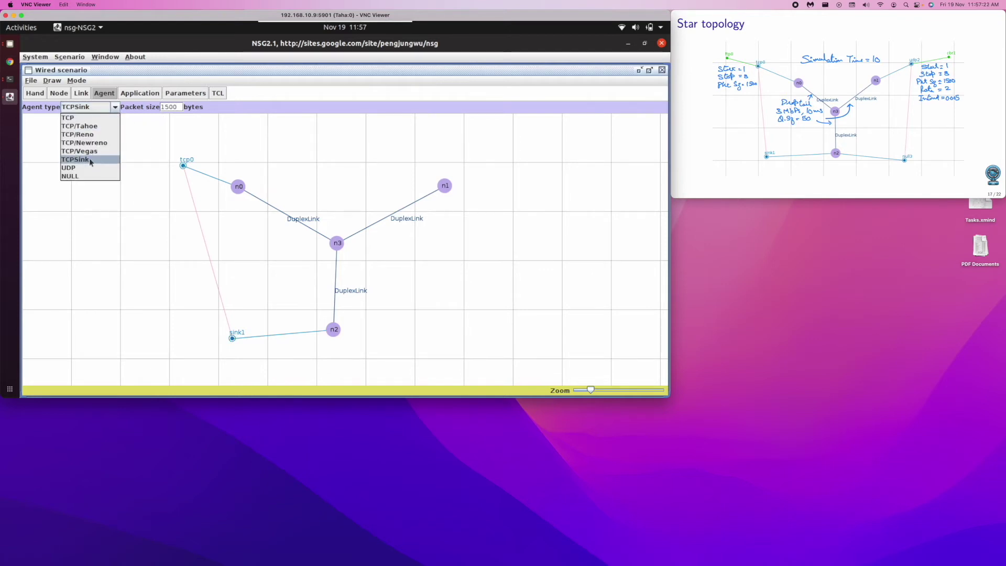
pyautogui.click(82, 169)
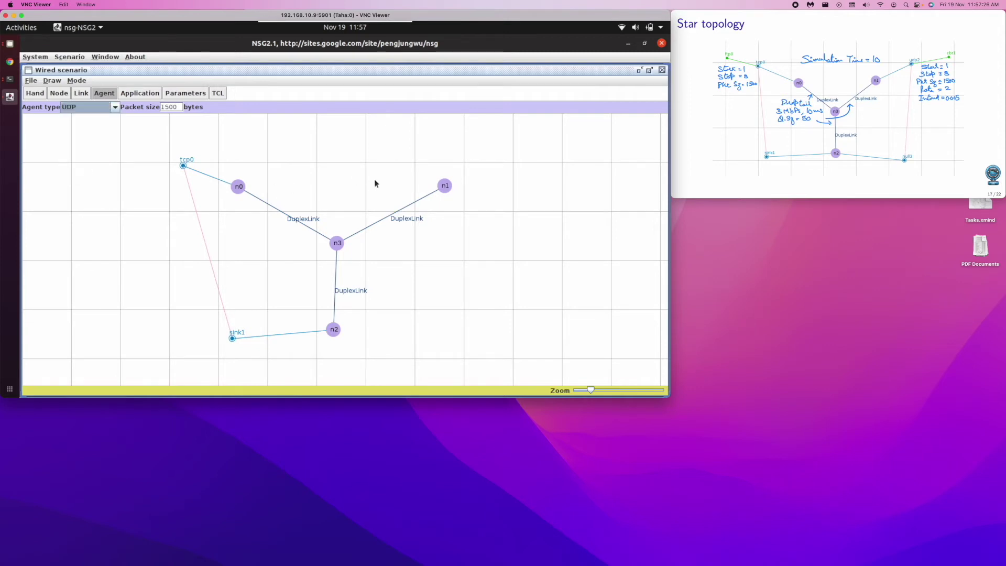
pyautogui.moveTo(447, 189); pyautogui.dragTo(509, 166)
pyautogui.click(115, 107)
pyautogui.click(83, 176)
pyautogui.moveTo(334, 330); pyautogui.dragTo(439, 333)
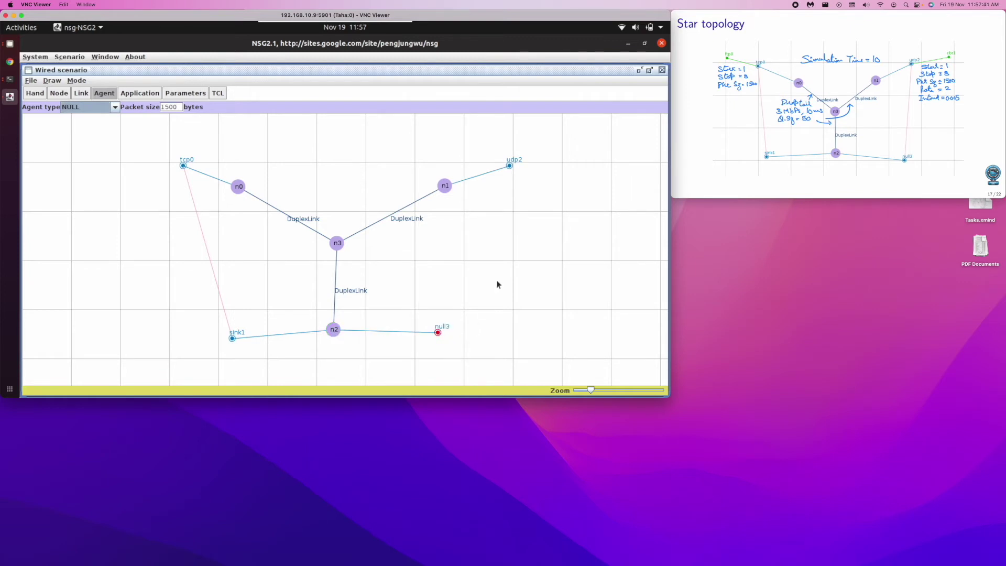
pyautogui.click(508, 165)
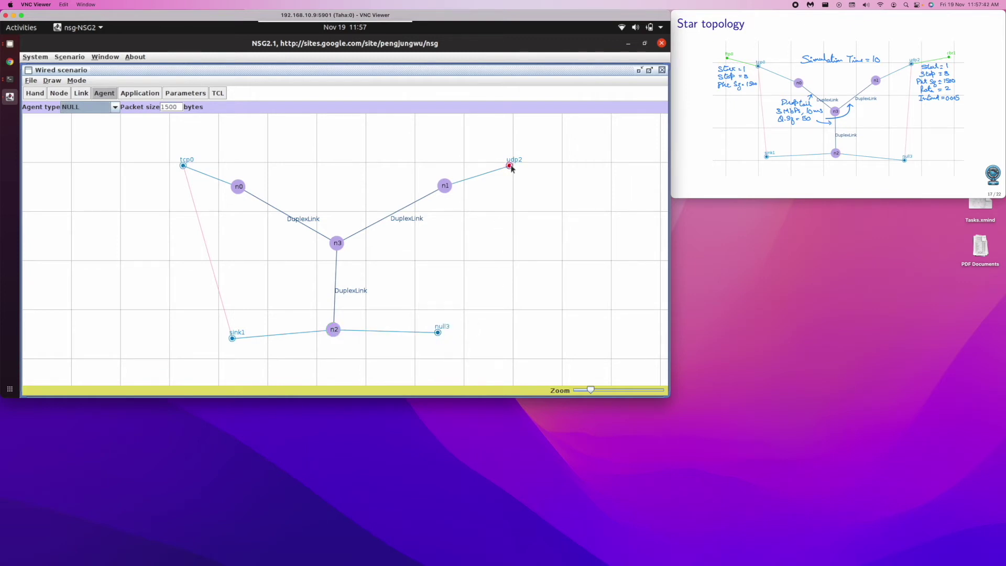
pyautogui.click(438, 332)
# Attach FTP application ftp0 to tcp0, and CBR application cbr1 with 1500-byte packets to udp2
pyautogui.click(142, 95)
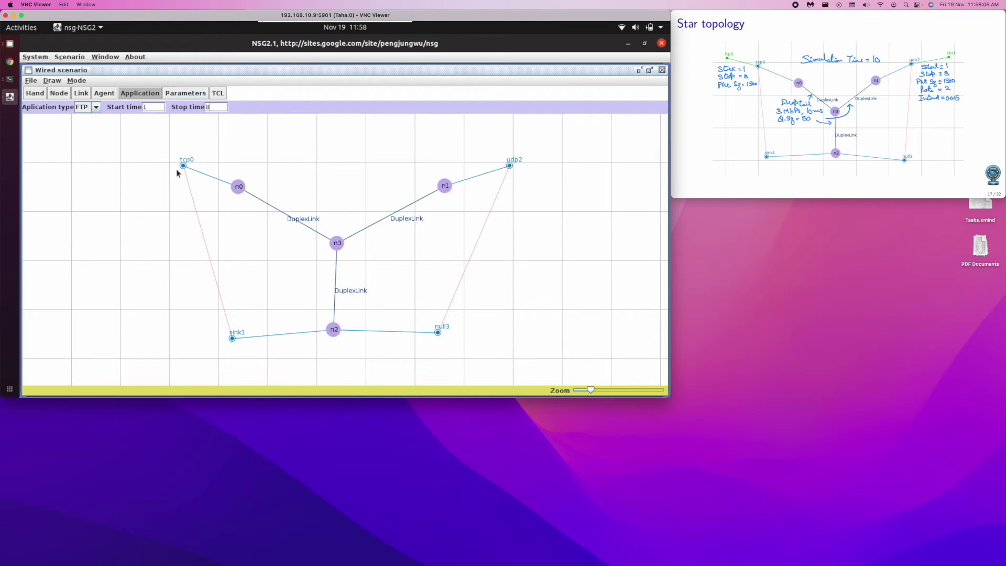
pyautogui.moveTo(184, 165); pyautogui.dragTo(142, 148)
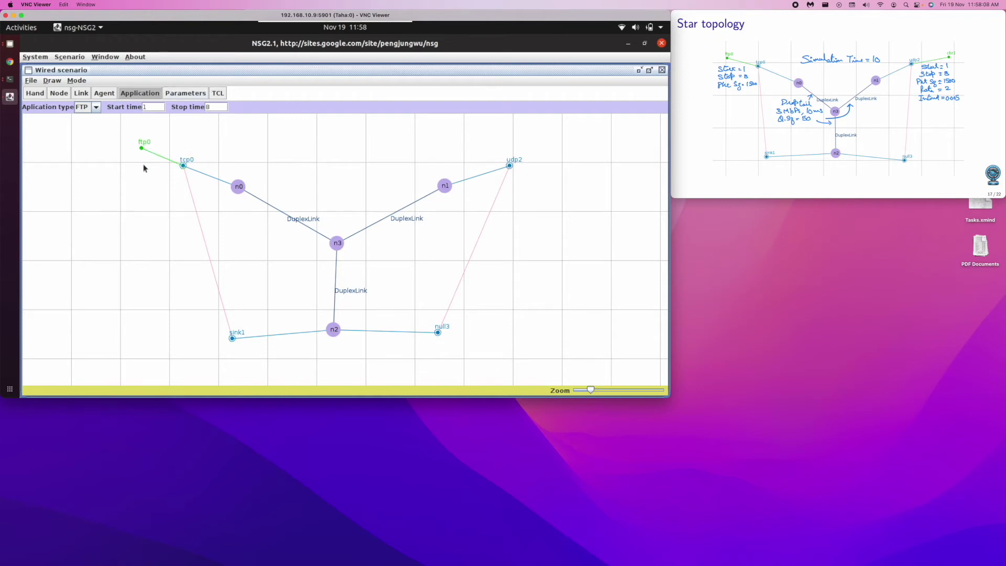
pyautogui.click(96, 107)
pyautogui.click(92, 128)
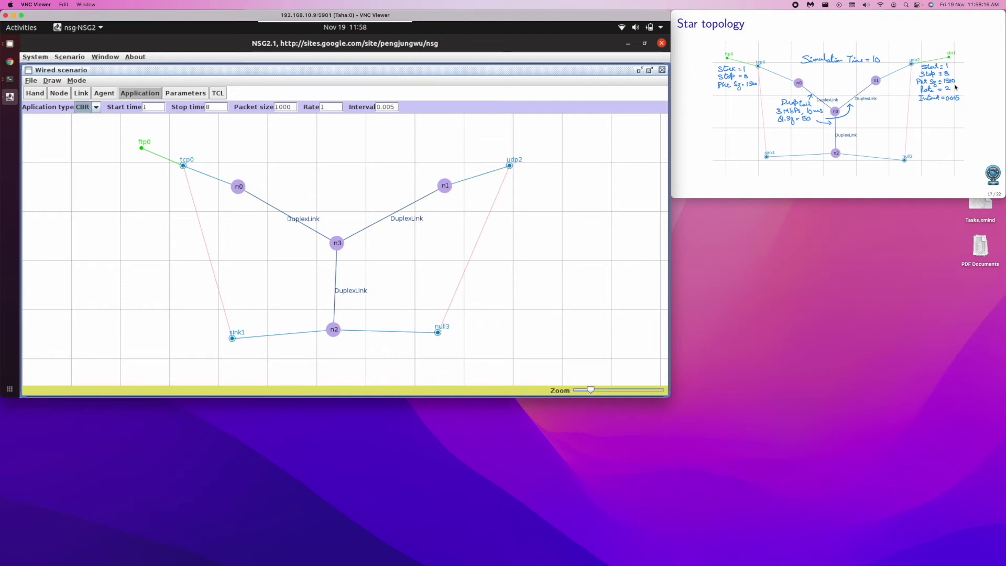
pyautogui.click(282, 107)
pyautogui.press('BackSpace')
pyautogui.write('5')
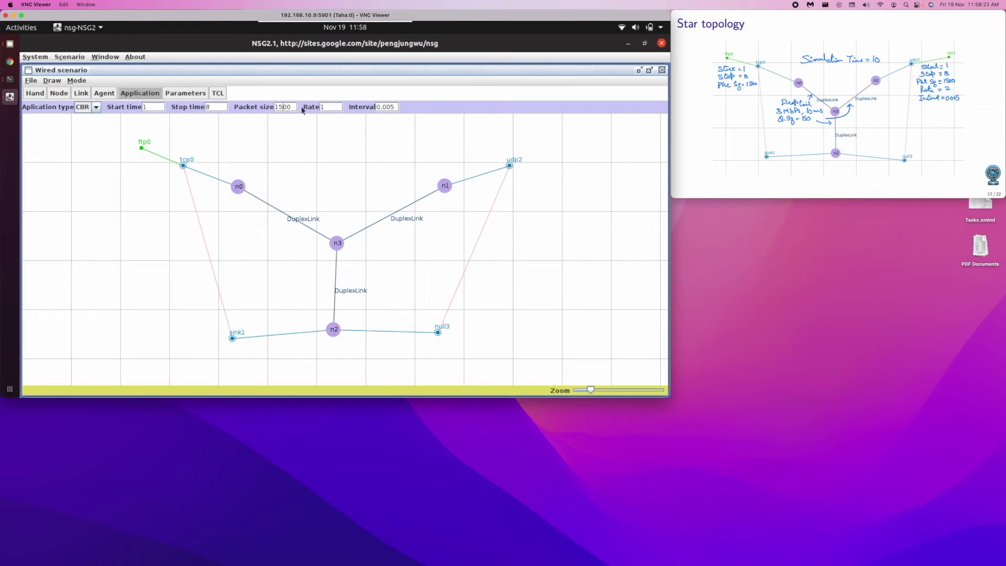
pyautogui.click(322, 106)
pyautogui.write('1')
pyautogui.click(510, 165)
pyautogui.click(584, 151)
# Replace the Lec01b output names with Exp03-star.tr and Exp03-star.nam, keeping 10.0 s simulation time
pyautogui.click(199, 96)
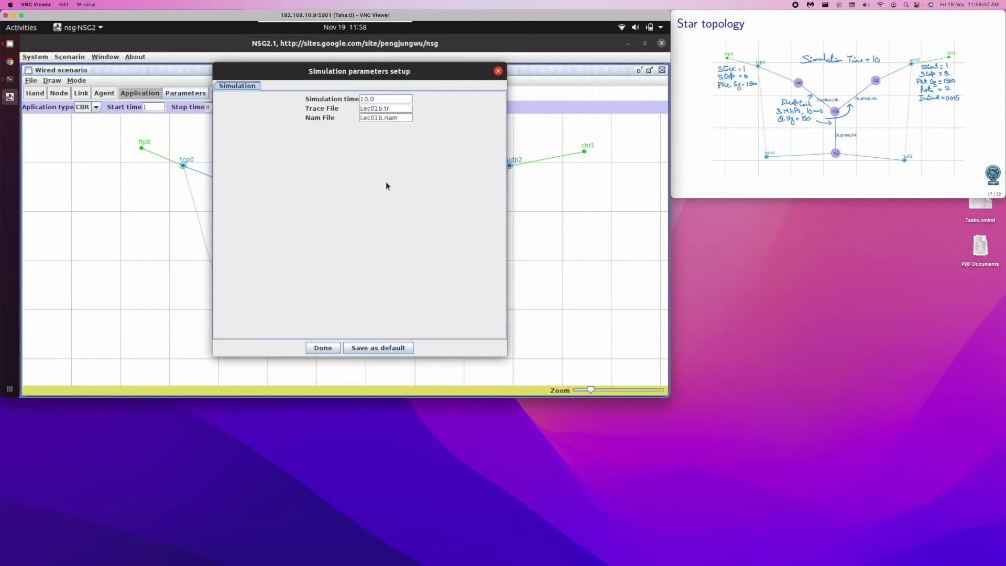
pyautogui.click(381, 108)
pyautogui.press('BackSpace')
pyautogui.press('BackSpace')
pyautogui.press('BackSpace')
pyautogui.press('BackSpace')
pyautogui.press('BackSpace')
pyautogui.write('Exp03-star')
pyautogui.press('BackSpace')
pyautogui.press('BackSpace')
pyautogui.press('BackSpace')
pyautogui.press('BackSpace')
pyautogui.press('BackSpace')
pyautogui.press('BackSpace')
pyautogui.write('Exp03-star')
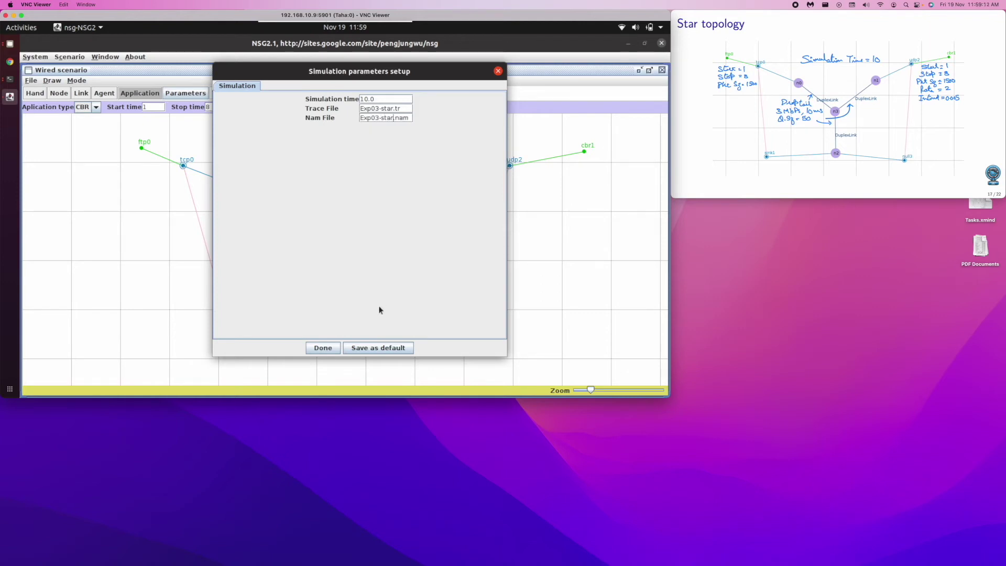
pyautogui.click(323, 348)
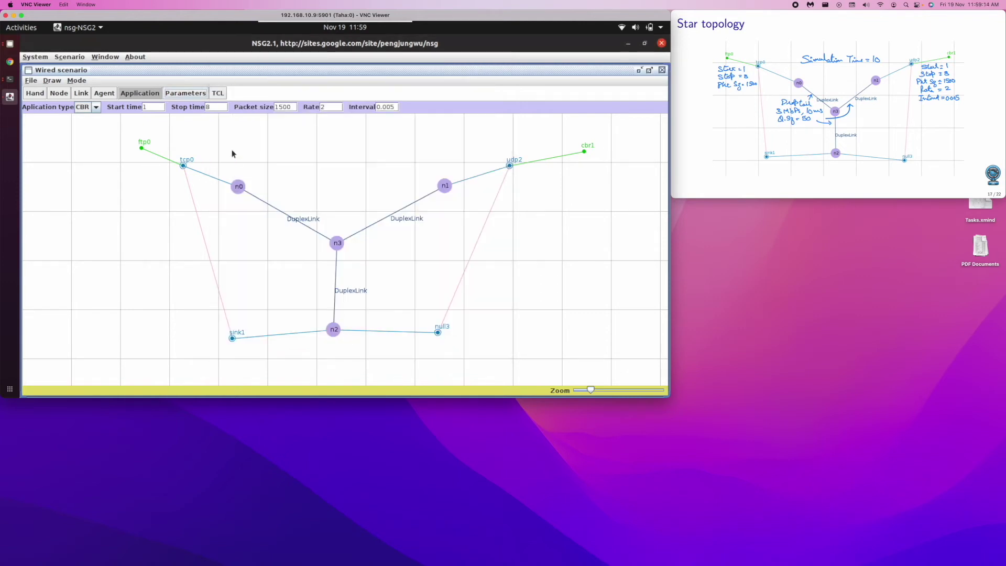
# Generate the WiredTcl script and highlight its Exp03-star trace and nam file lines
pyautogui.click(217, 92)
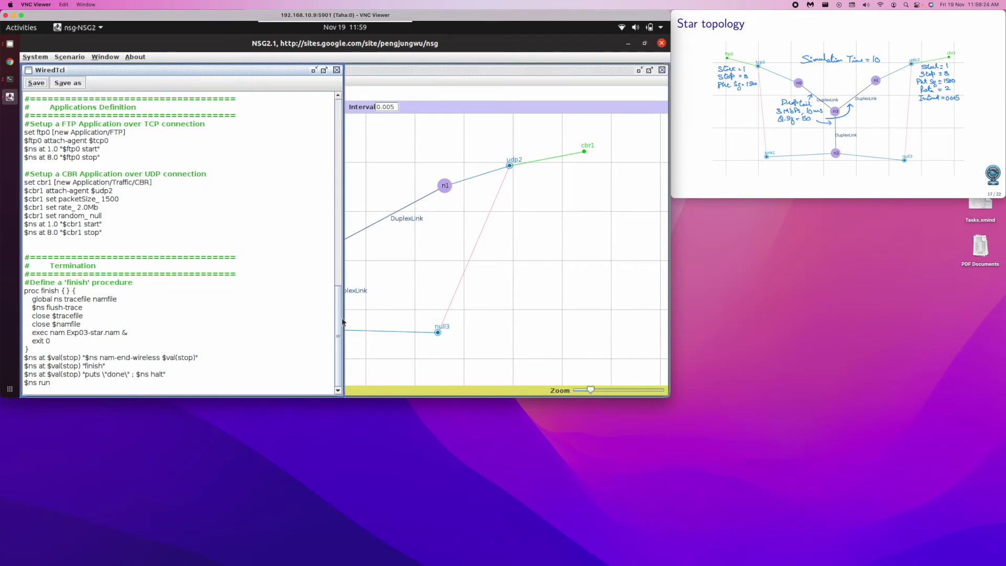
pyautogui.moveTo(339, 321); pyautogui.dragTo(341, 129)
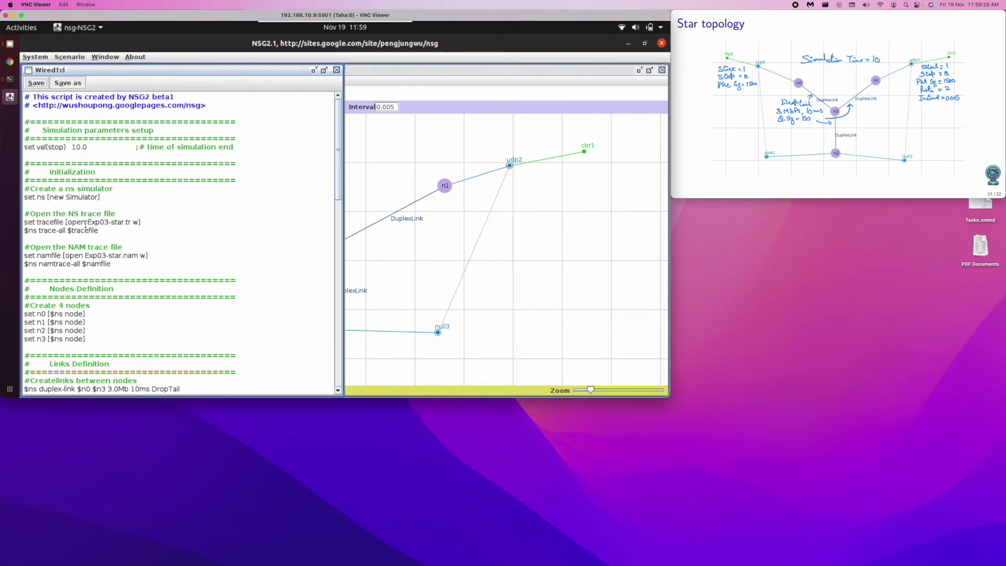
pyautogui.moveTo(81, 223); pyautogui.dragTo(125, 223)
pyautogui.moveTo(84, 256); pyautogui.dragTo(136, 256)
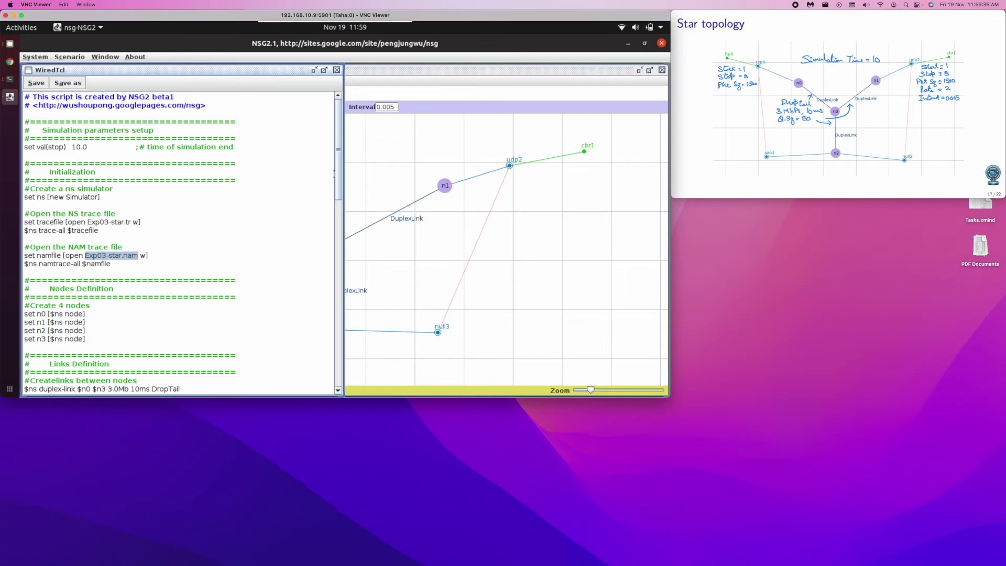
pyautogui.moveTo(339, 170); pyautogui.dragTo(326, 369)
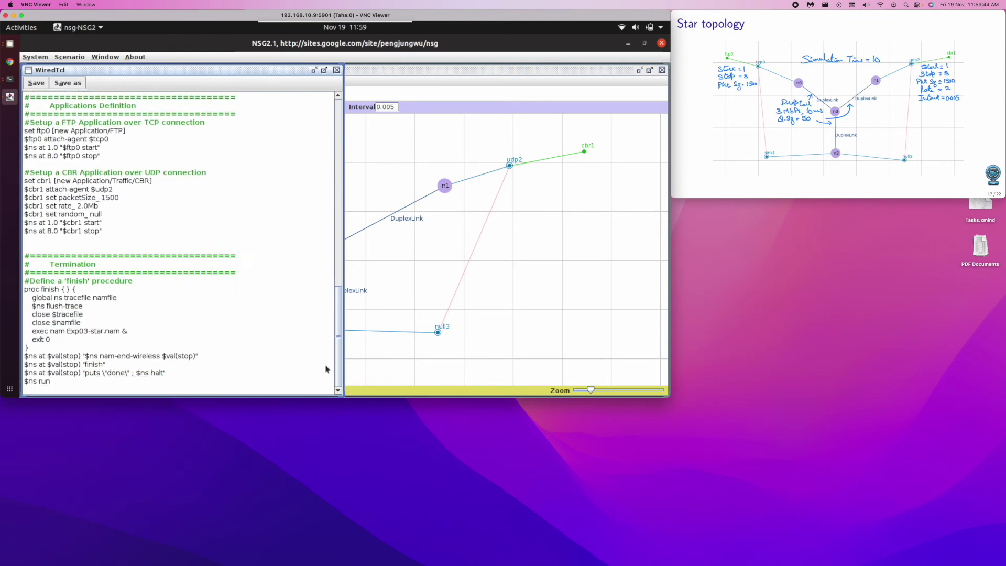
# Save the script as Exp03-star.tcl in /home/oem/code
pyautogui.click(36, 83)
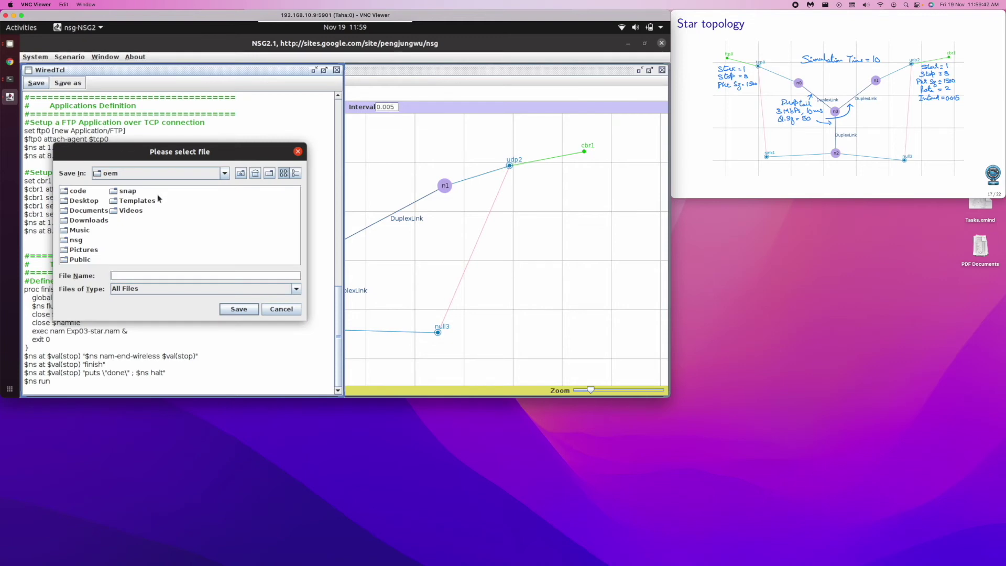
pyautogui.doubleClick(81, 192)
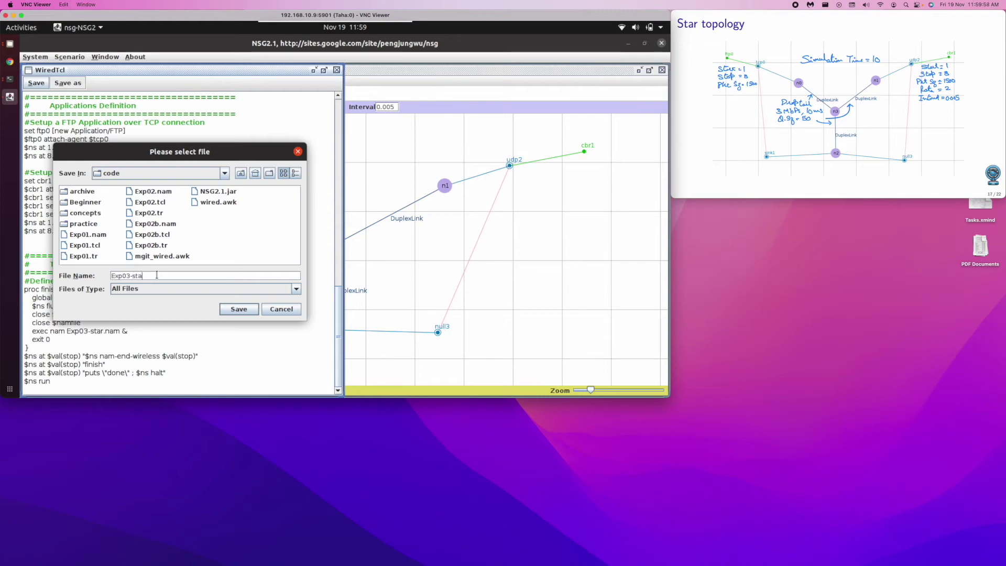
pyautogui.write('tcl')
pyautogui.click(240, 310)
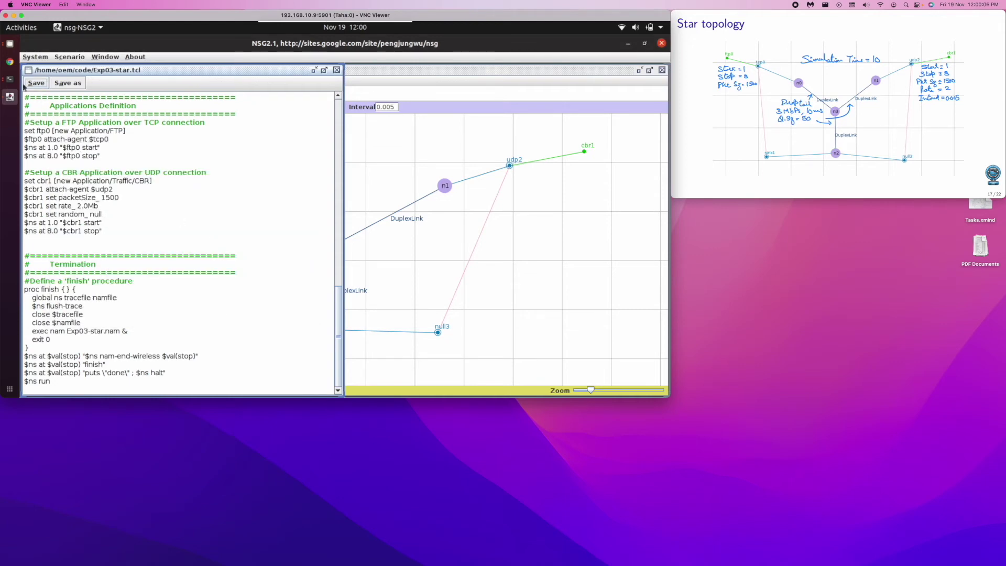
# List the code folder in the Terminal and locate the new Exp03-star.tcl script
pyautogui.click(9, 79)
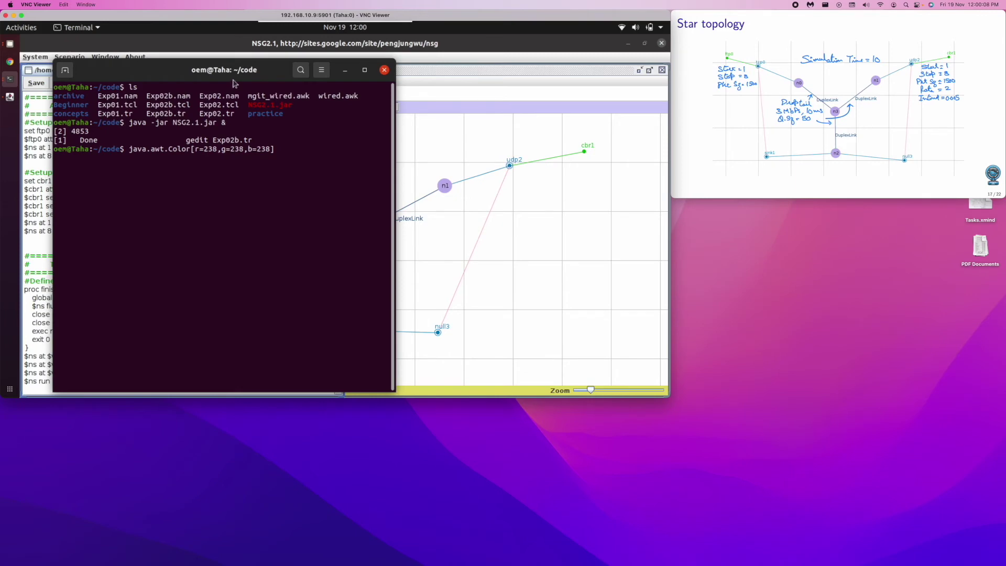
pyautogui.press('Return')
pyautogui.press('Return')
pyautogui.press('Return')
pyautogui.write('ls')
pyautogui.press('Return')
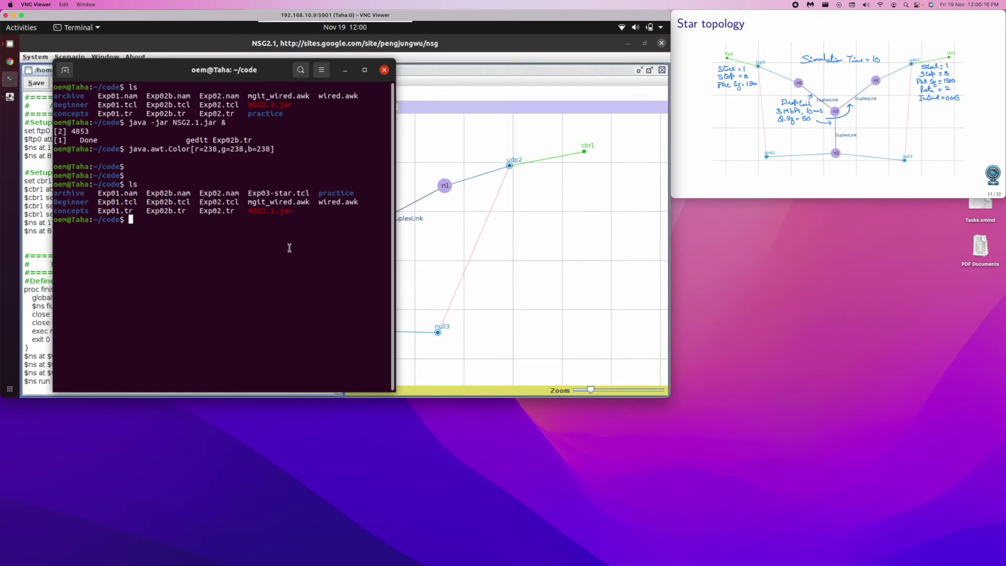
pyautogui.moveTo(252, 193); pyautogui.dragTo(309, 191)
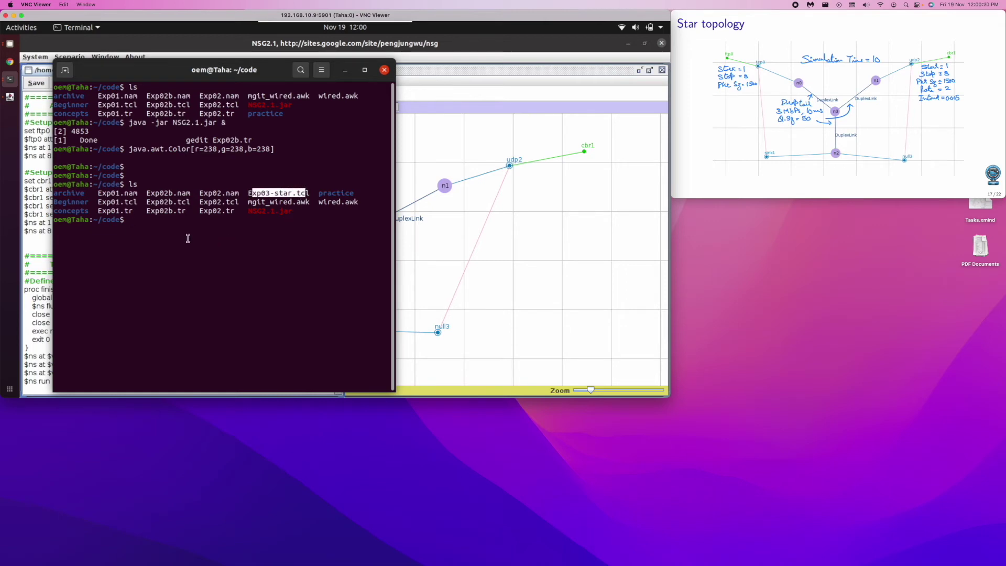
pyautogui.click(163, 221)
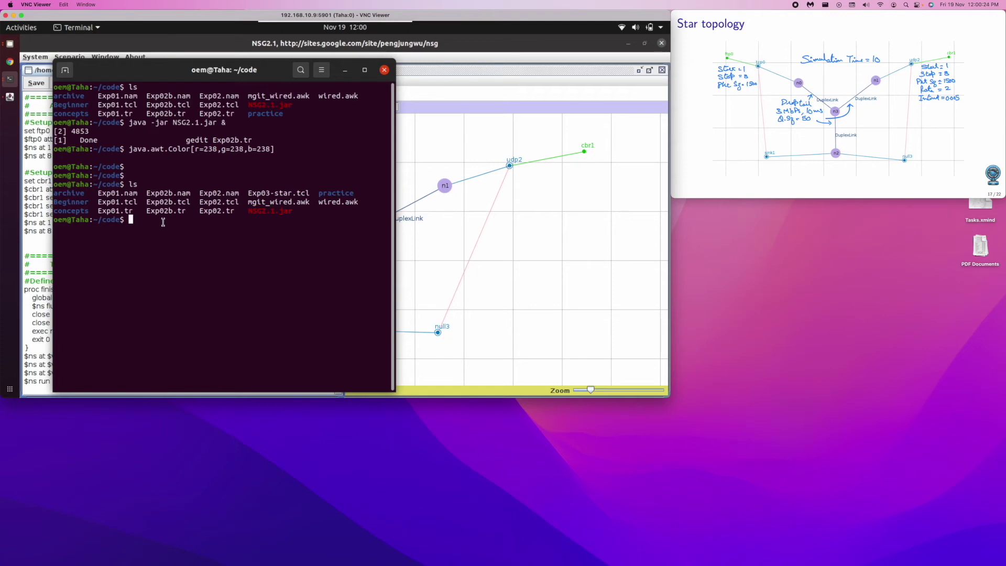
# Run 'ns Exp03-star.tcl', then confirm Exp03-star.tr and Exp03-star.nam were created
pyautogui.write('ns Exp03-star')
pyautogui.press('Tab')
pyautogui.press('Return')
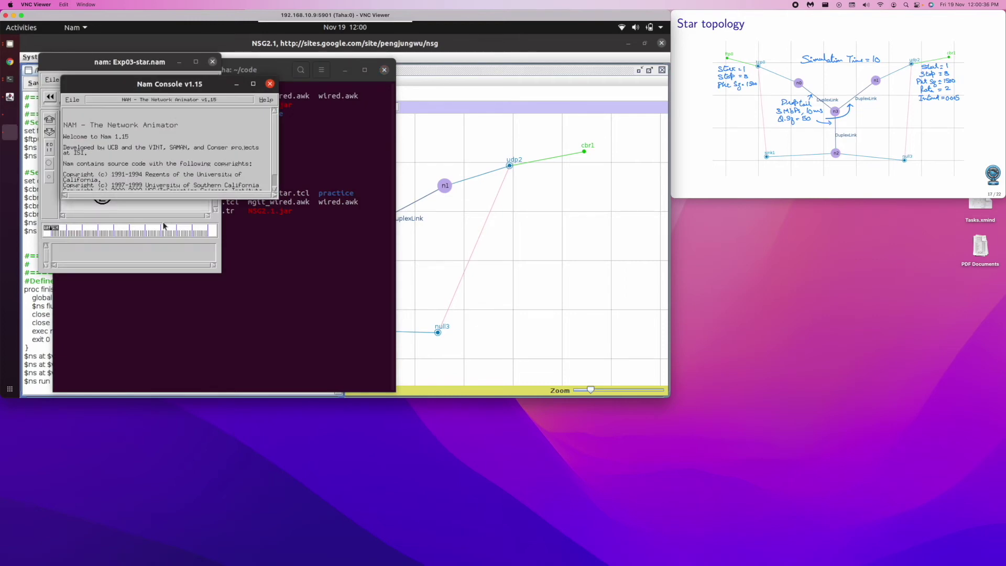
pyautogui.click(254, 281)
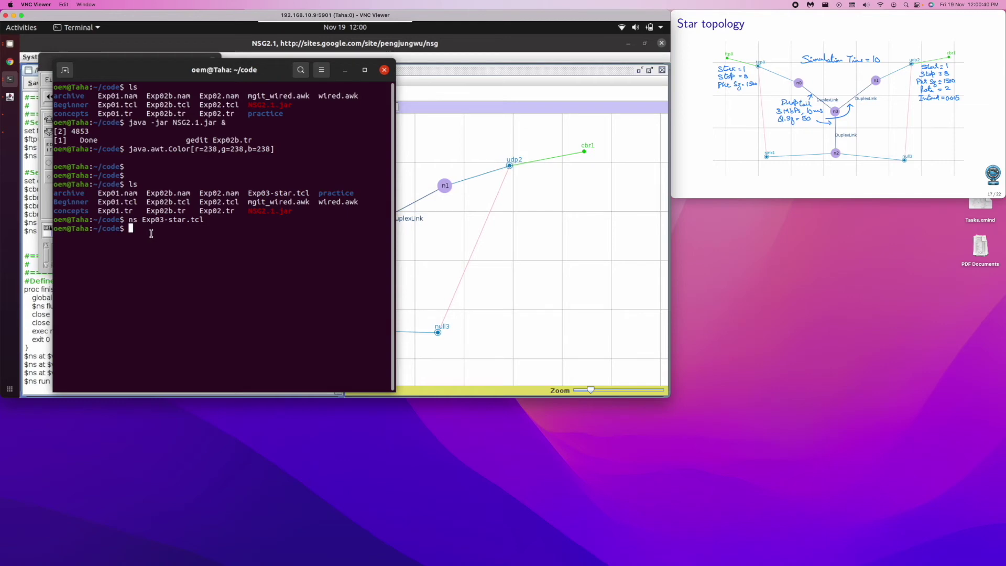
pyautogui.write('ls')
pyautogui.press('Return')
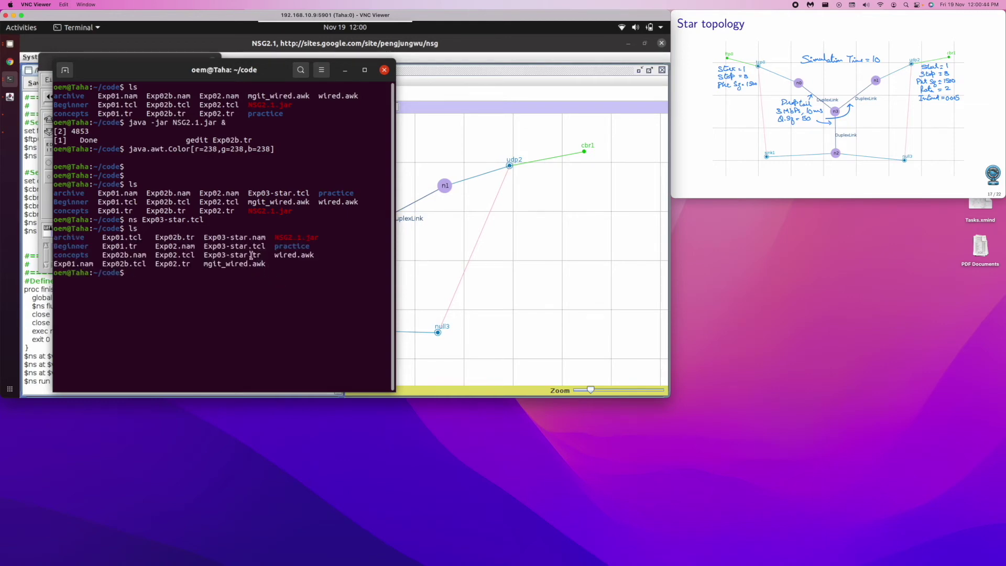
pyautogui.moveTo(248, 256)
pyautogui.mouseDown()
pyautogui.moveTo(261, 257)
pyautogui.moveTo(264, 237)
pyautogui.moveTo(244, 237)
pyautogui.mouseUp()
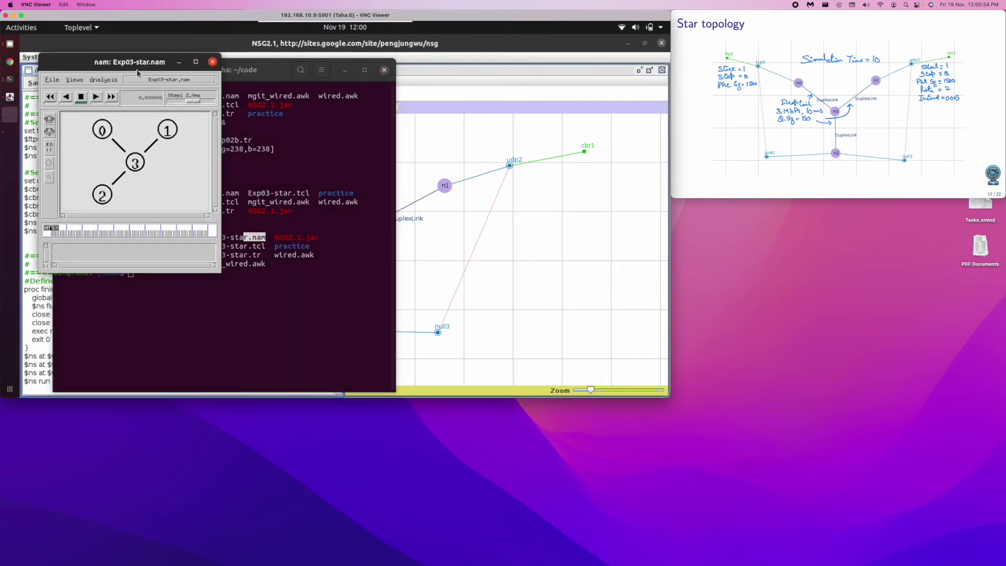
# Maximize nam, zoom out, and place nodes 0, 1, 2 upper-left, upper-right and below hub 3
pyautogui.click(197, 63)
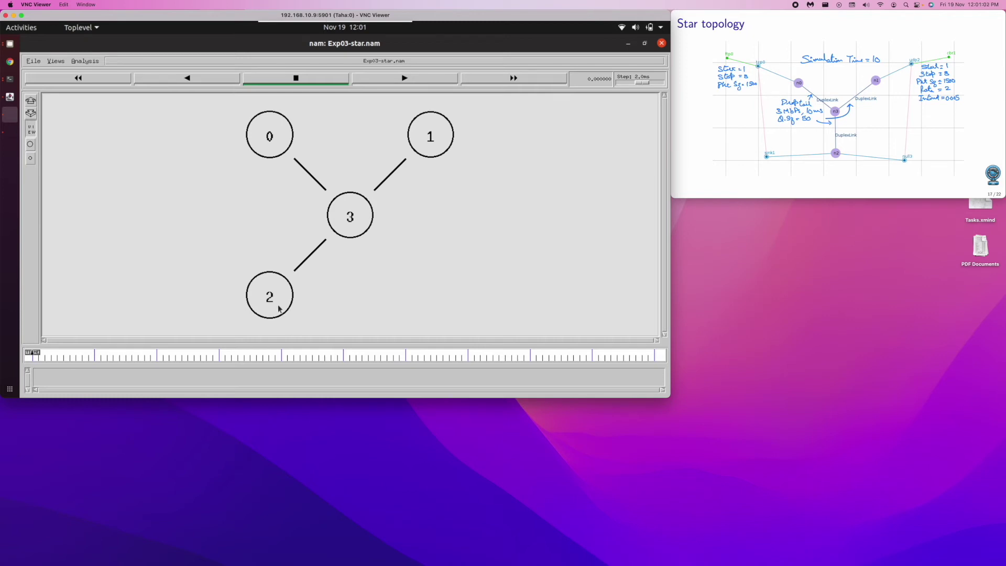
pyautogui.moveTo(279, 309); pyautogui.dragTo(342, 314)
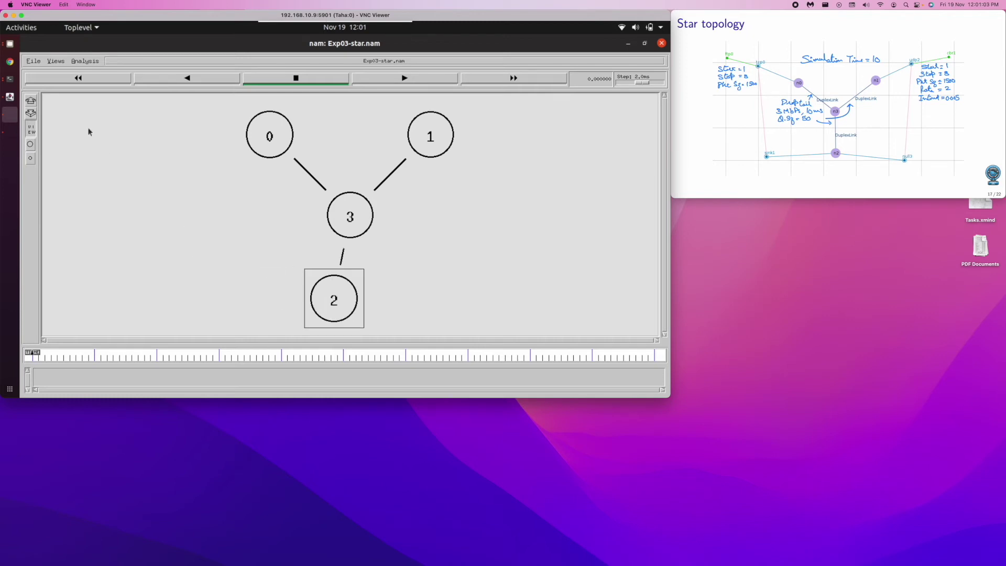
pyautogui.click(31, 113)
pyautogui.click(30, 113)
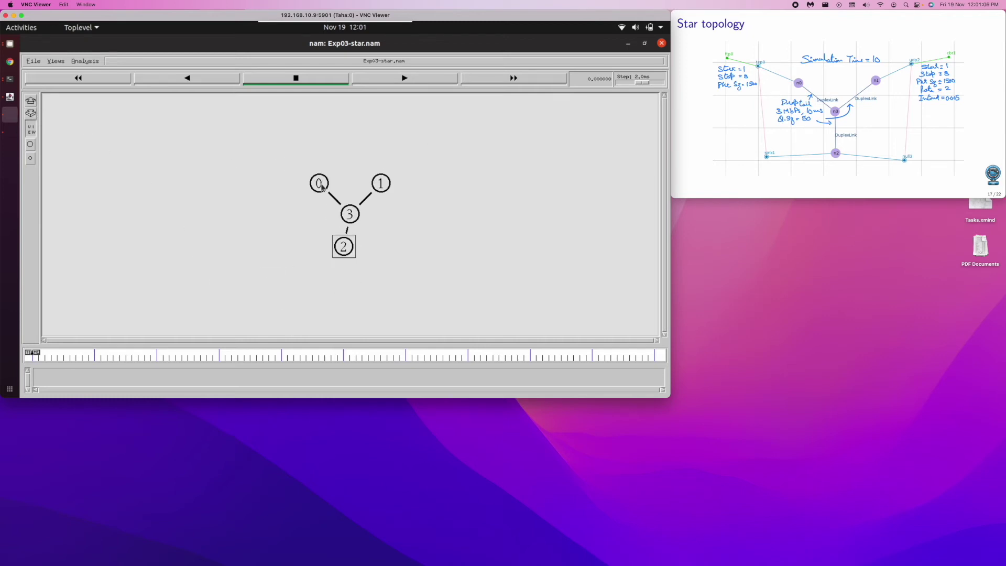
pyautogui.moveTo(322, 187); pyautogui.dragTo(244, 142)
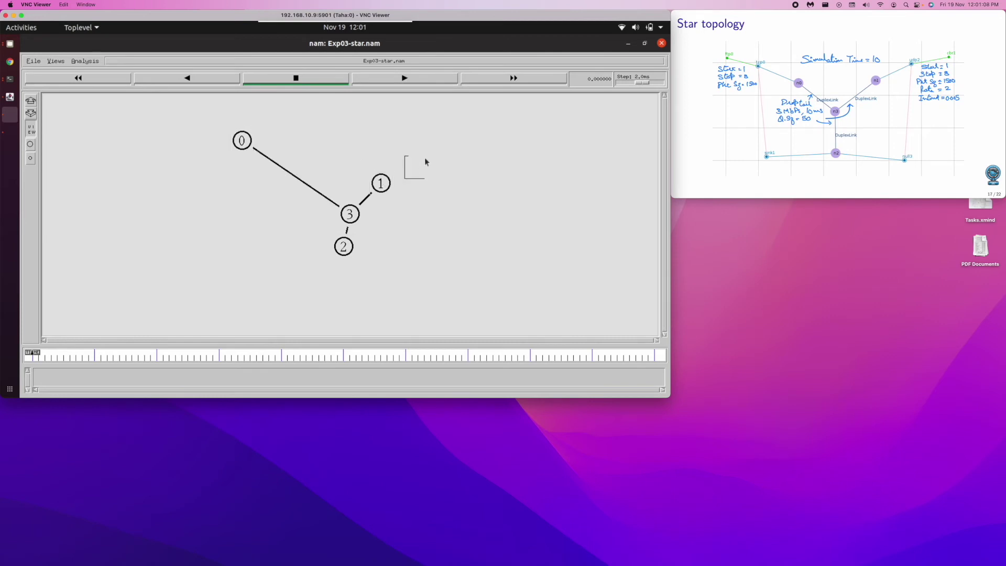
pyautogui.moveTo(426, 162); pyautogui.dragTo(474, 137)
pyautogui.moveTo(346, 249); pyautogui.dragTo(352, 317)
pyautogui.click(418, 80)
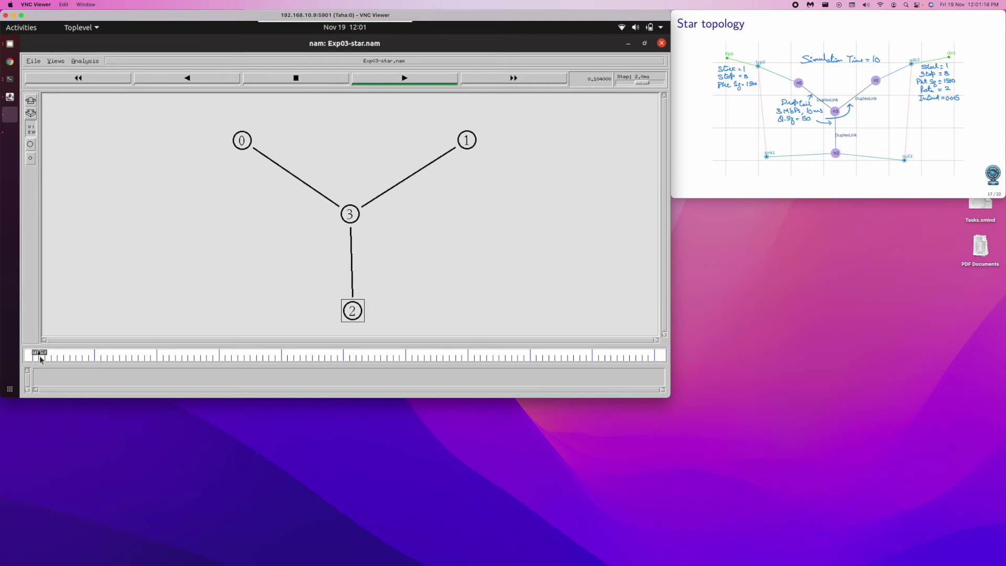
# Skip ahead, set a 10.0ms animation step, and play the star animation to about 9.35 s
pyautogui.moveTo(46, 357); pyautogui.dragTo(74, 358)
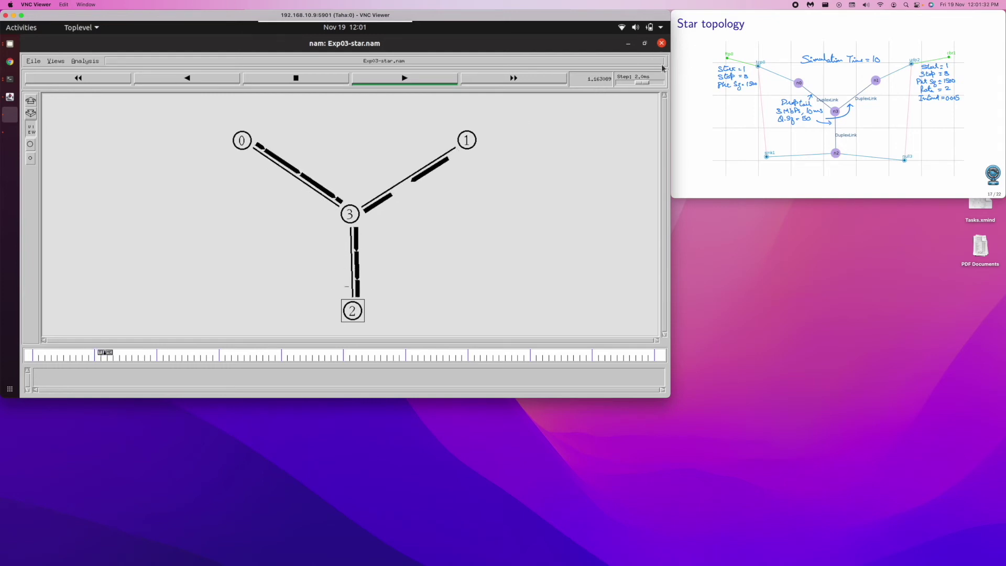
pyautogui.moveTo(643, 83); pyautogui.dragTo(635, 85)
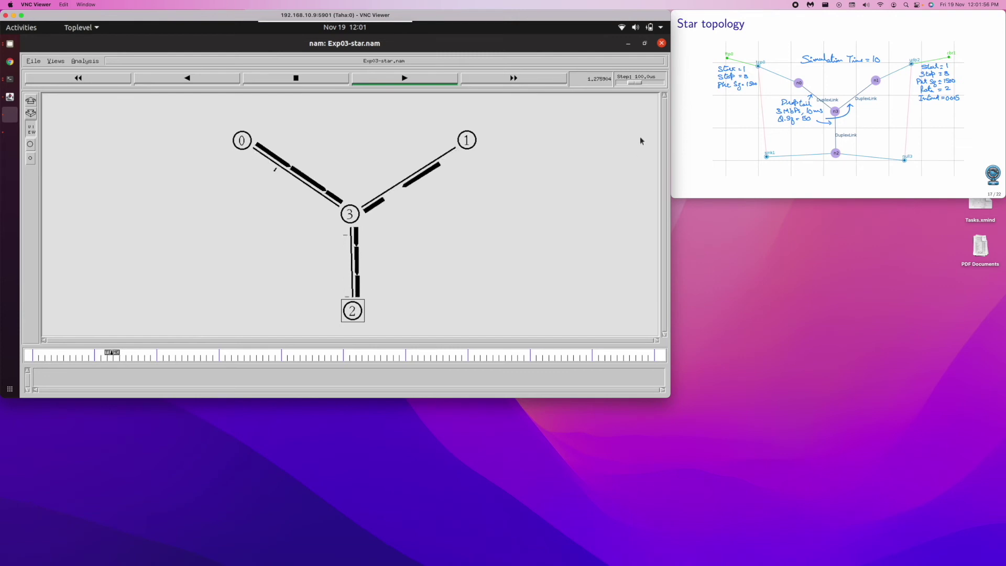
pyautogui.click(636, 84)
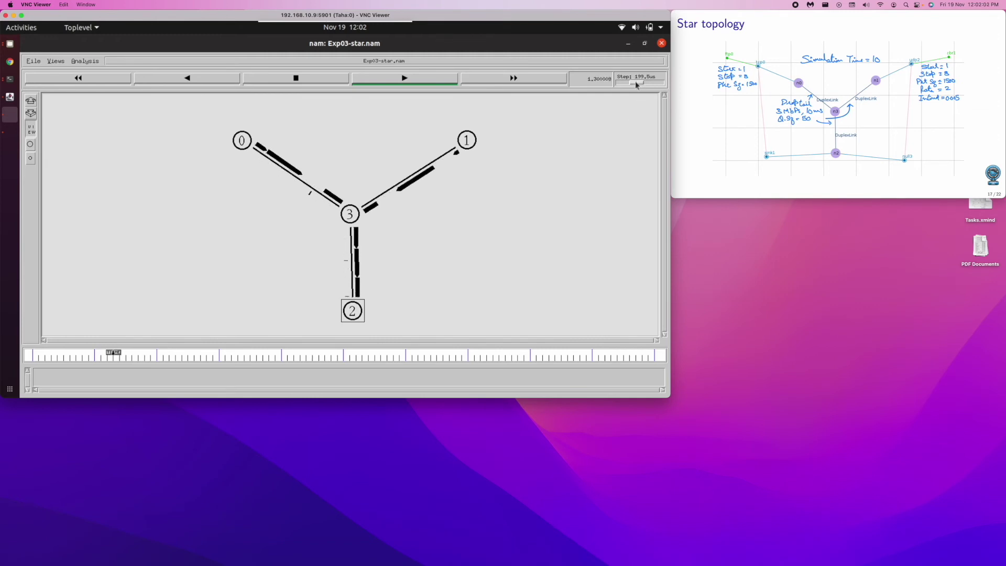
pyautogui.moveTo(637, 85); pyautogui.dragTo(658, 84)
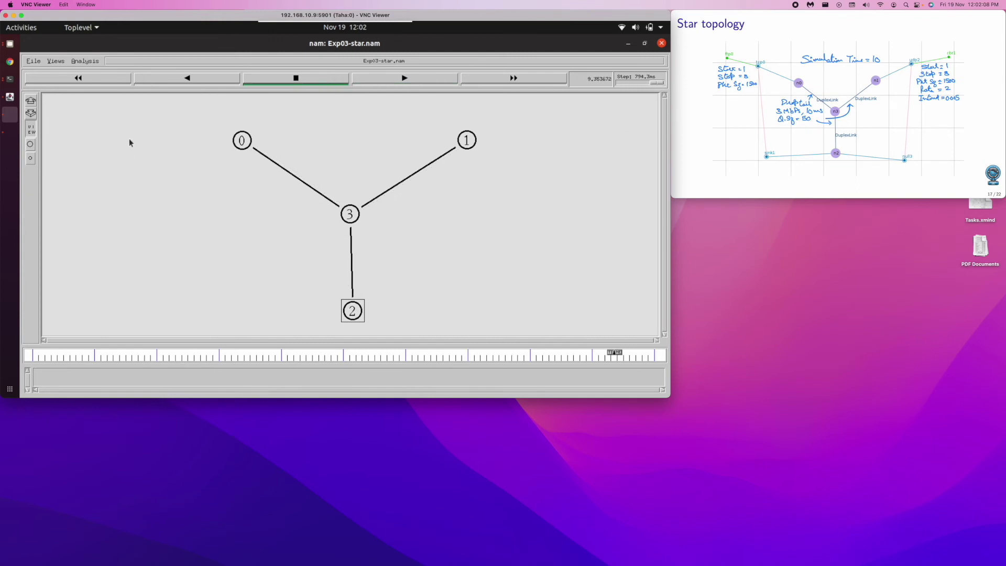
pyautogui.click(38, 62)
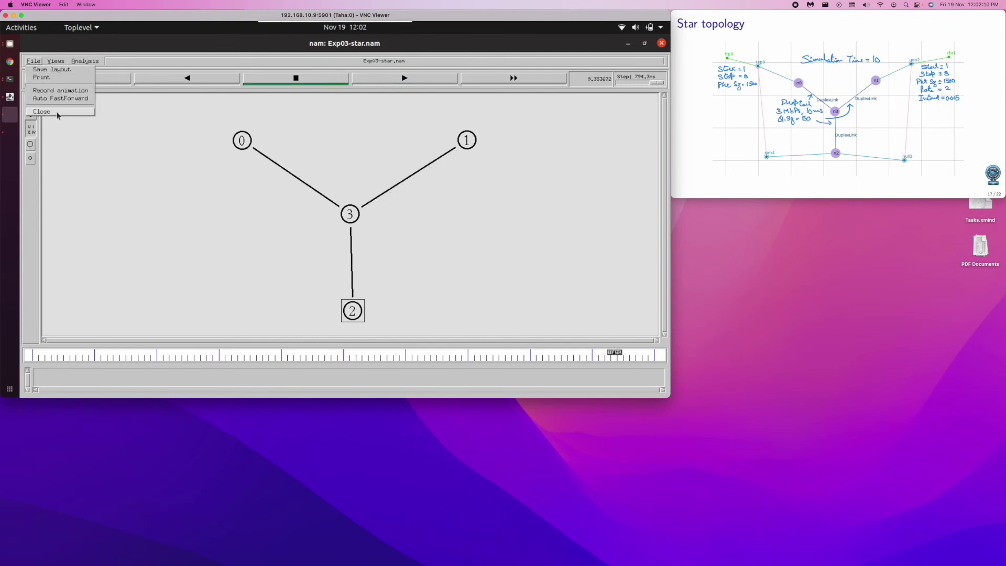
# Quit nam, close NSG2's generated TCL view, and exit NSG2 via System > Exit
pyautogui.click(58, 115)
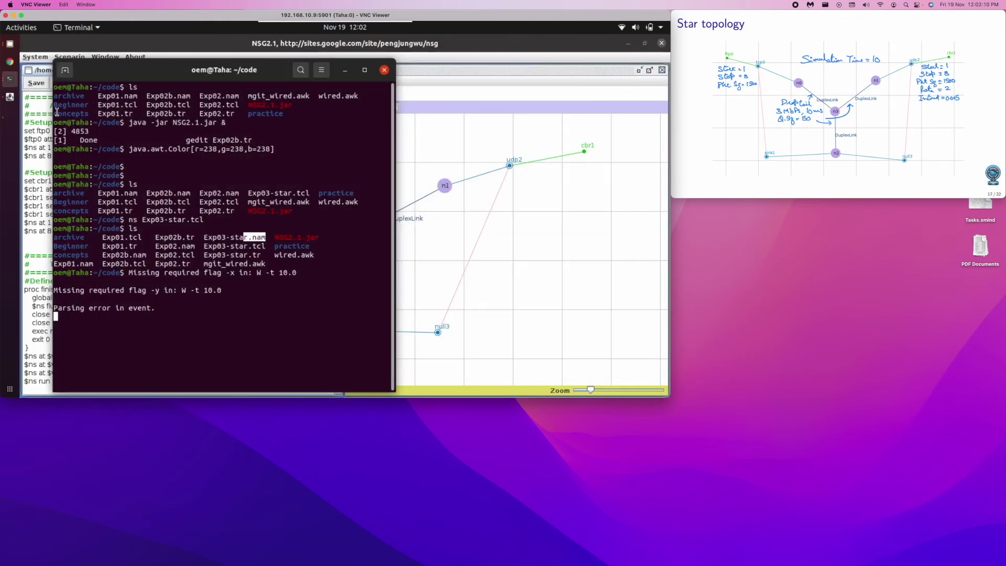
pyautogui.click(128, 321)
pyautogui.click(10, 97)
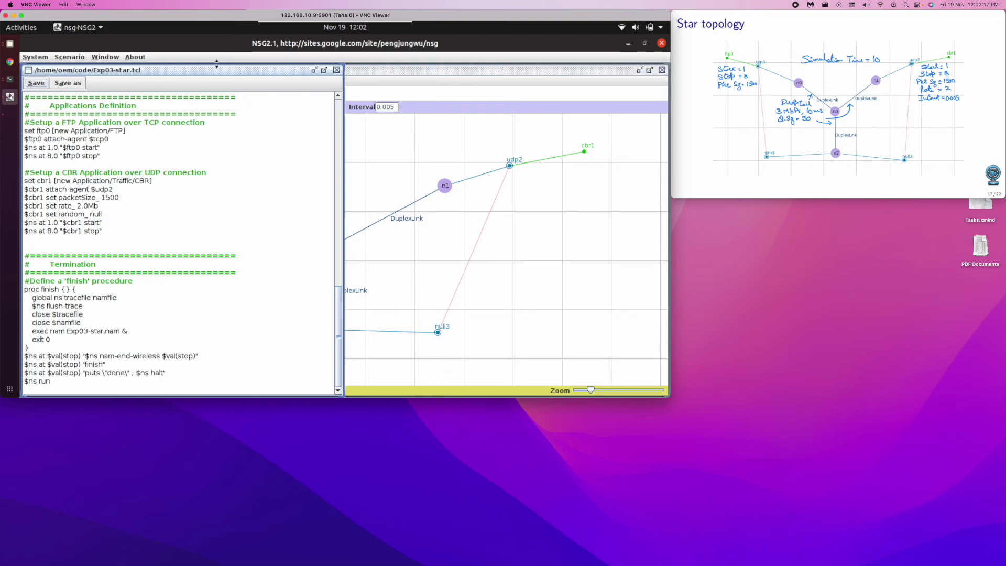
pyautogui.click(337, 70)
pyautogui.click(36, 56)
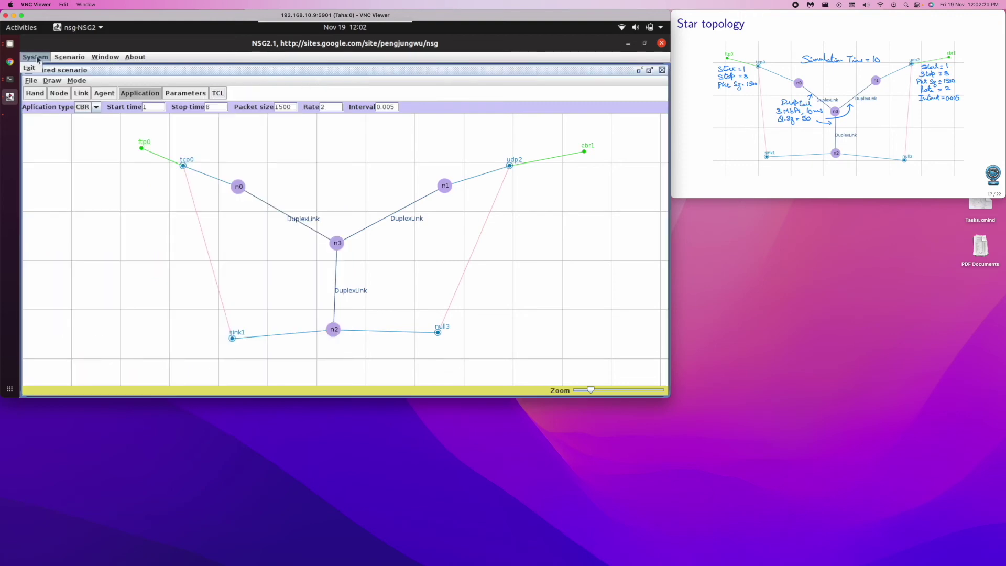
pyautogui.click(29, 68)
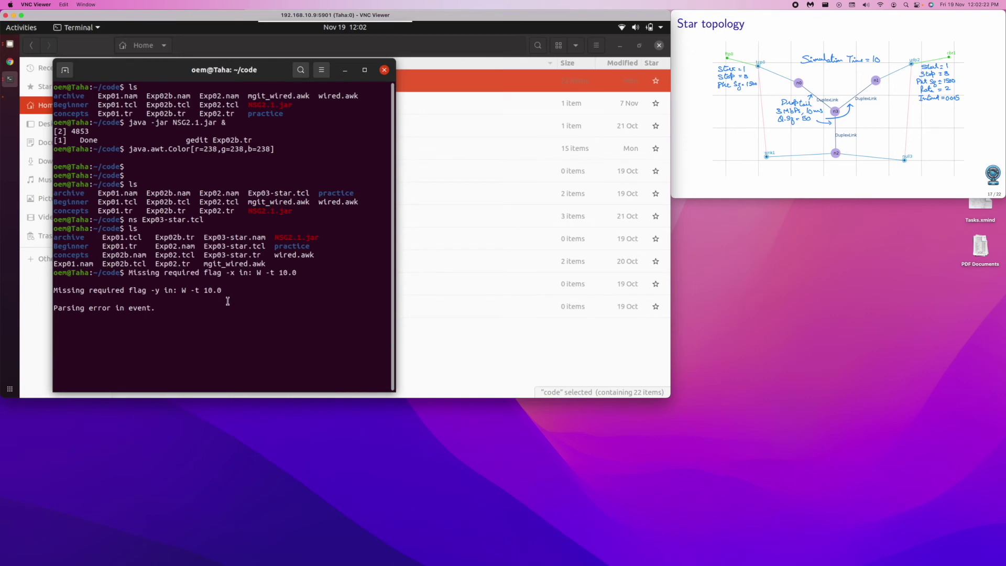
# Run 'awk -f mgit_wired.awk Exp03-star.tr' on the star trace
pyautogui.press('Return')
pyautogui.press('Return')
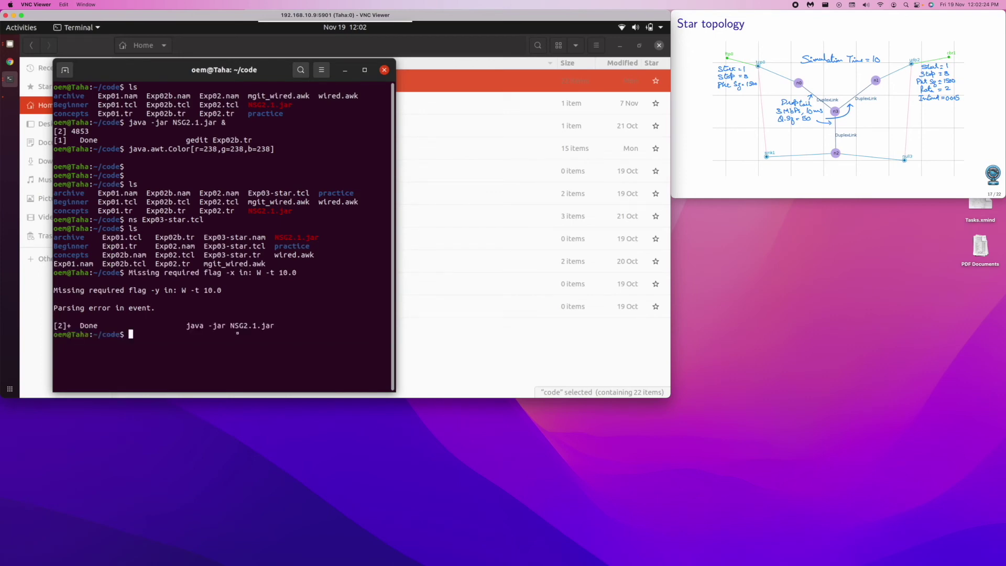
pyautogui.write('ls')
pyautogui.press('Return')
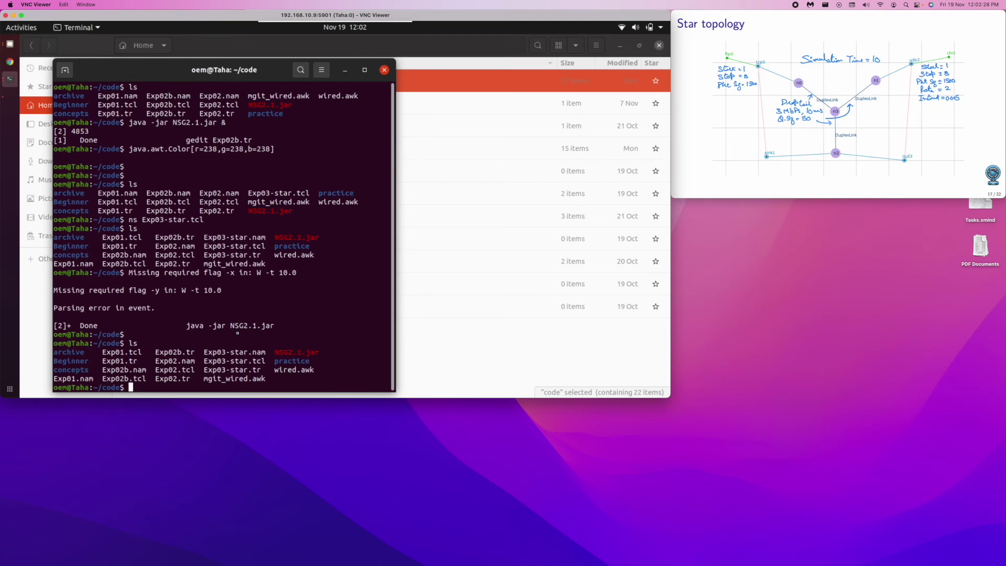
pyautogui.write('awk ')
pyautogui.write('mgi')
pyautogui.press('Tab')
pyautogui.press('BackSpace')
pyautogui.press('BackSpace')
pyautogui.press('BackSpace')
pyautogui.press('BackSpace')
pyautogui.press('BackSpace')
pyautogui.press('BackSpace')
pyautogui.press('BackSpace')
pyautogui.press('BackSpace')
pyautogui.press('BackSpace')
pyautogui.press('BackSpace')
pyautogui.press('BackSpace')
pyautogui.press('BackSpace')
pyautogui.press('BackSpace')
pyautogui.press('BackSpace')
pyautogui.write('-f mg')
pyautogui.press('Tab')
pyautogui.write('Exp03')
pyautogui.press('Tab')
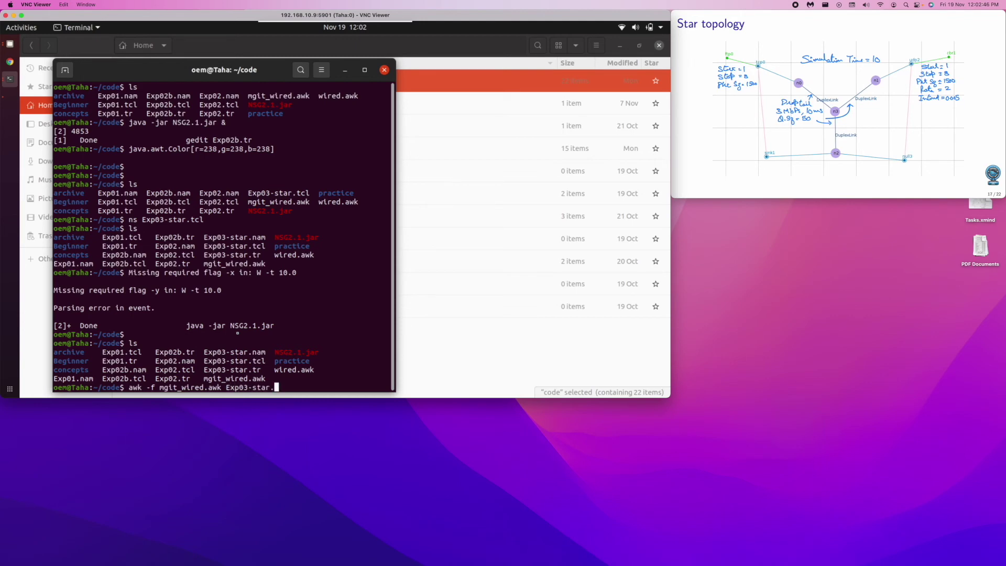
pyautogui.write('tr')
pyautogui.press('Return')
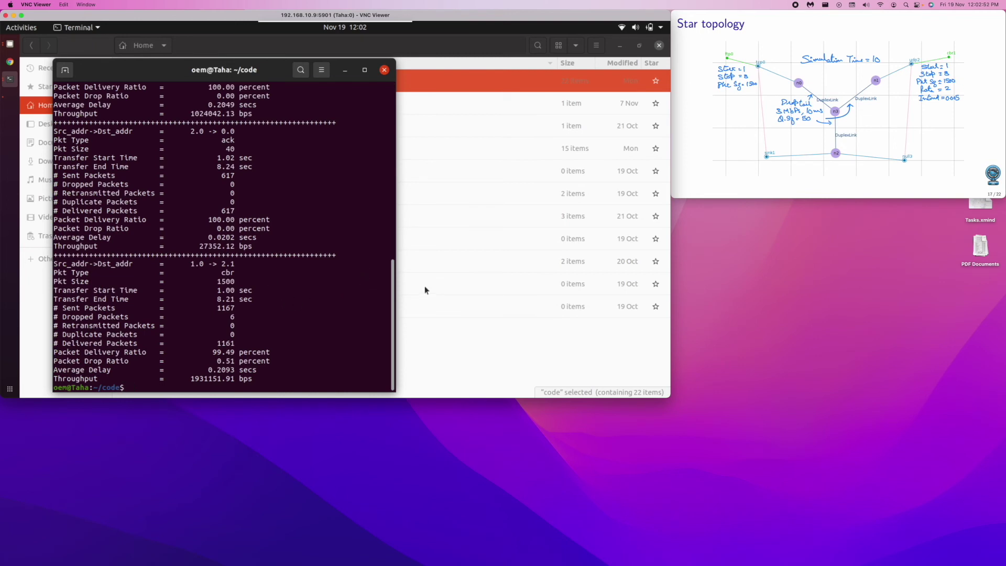
# Scroll up to the per-flow output: TCP 100% delivery, CBR 99.49% with 6 drops
pyautogui.moveTo(394, 293); pyautogui.dragTo(388, 252)
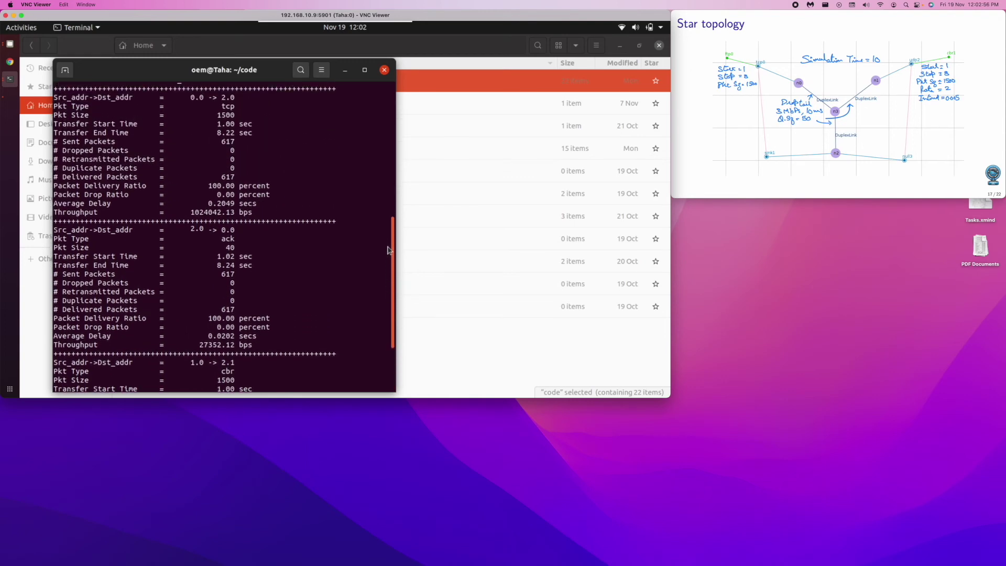
pyautogui.scroll(1, 247, 131)
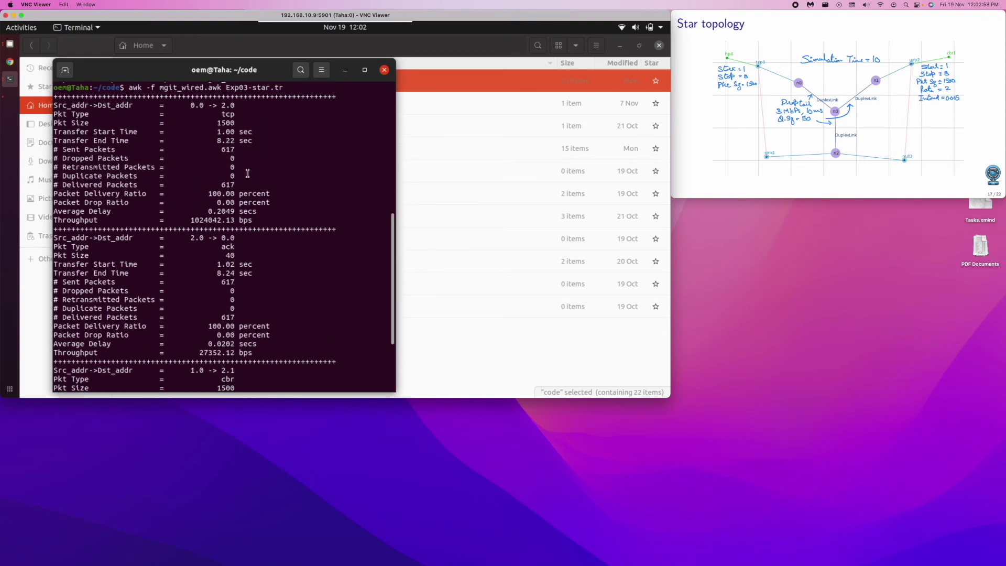
pyautogui.click(717, 185)
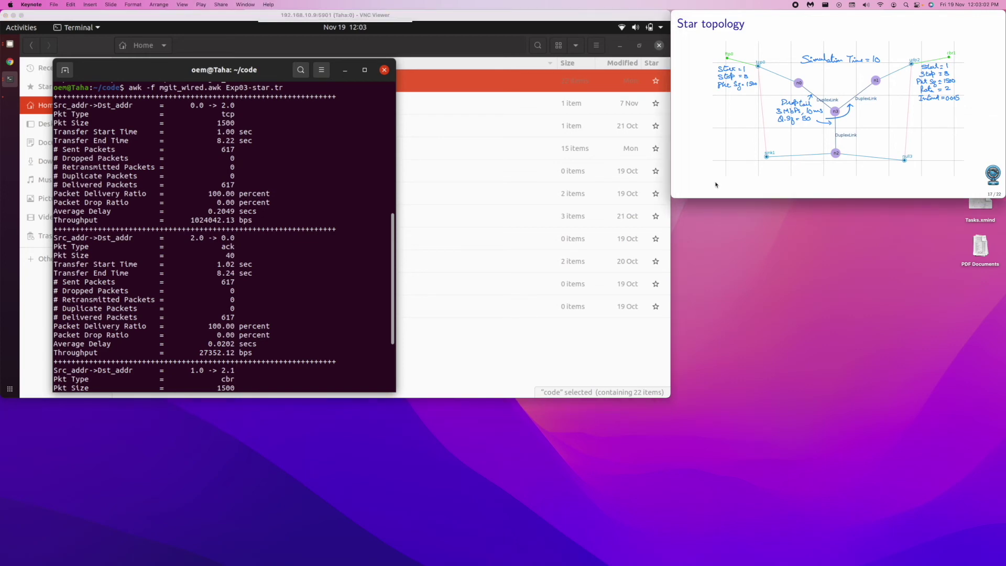
# On the Performance parameters slide, write Star TCP 0.0→2.0, TCP, 1500, start 1.00 and end time
pyautogui.press('Right')
pyautogui.press('Right')
pyautogui.press('Right')
pyautogui.press('Right')
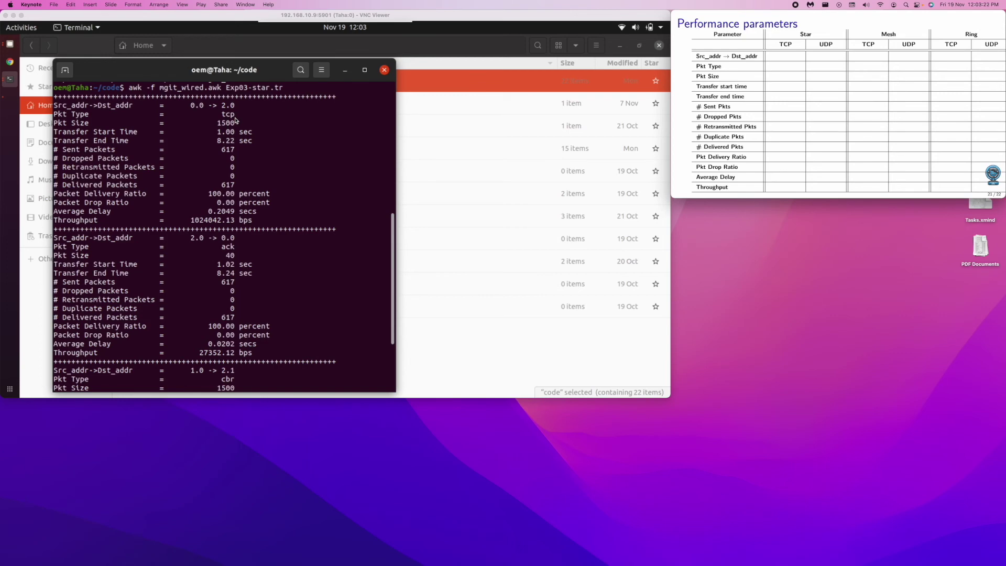
pyautogui.moveTo(769, 54); pyautogui.dragTo(768, 55)
pyautogui.moveTo(790, 55); pyautogui.dragTo(791, 61)
pyautogui.moveTo(801, 55); pyautogui.dragTo(799, 56)
pyautogui.moveTo(787, 68); pyautogui.dragTo(788, 65)
pyautogui.moveTo(788, 74); pyautogui.dragTo(792, 75)
pyautogui.moveTo(788, 86)
pyautogui.mouseDown()
pyautogui.moveTo(774, 97)
pyautogui.moveTo(789, 100)
pyautogui.mouseUp()
pyautogui.click(780, 99)
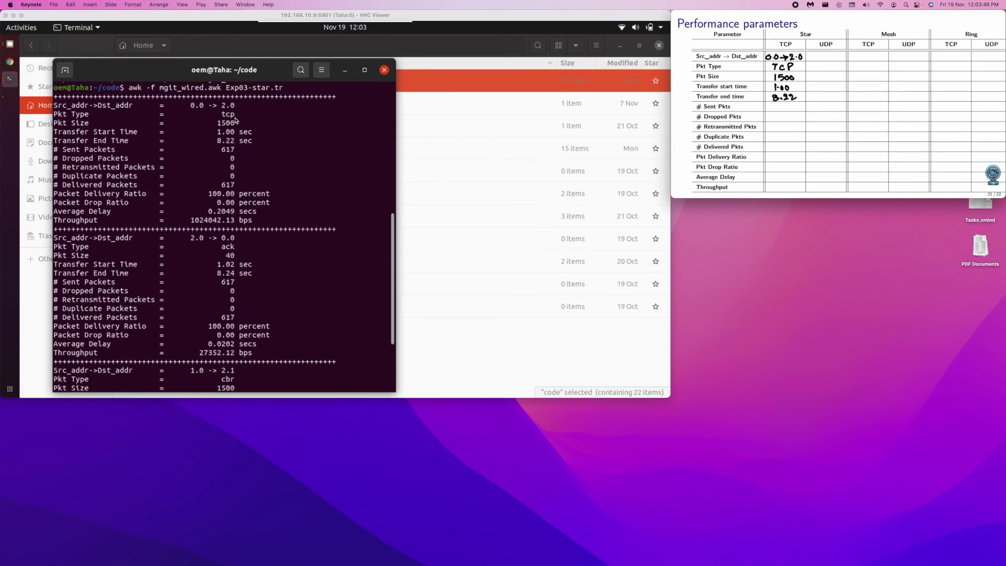
# Write Star TCP results: 617 sent, 0 dropped, 617 delivered, 100%, 0%, 0.2049 s, 1.02 Mbps
pyautogui.moveTo(780, 105); pyautogui.dragTo(788, 112)
pyautogui.moveTo(783, 114); pyautogui.dragTo(783, 124)
pyautogui.moveTo(779, 143); pyautogui.dragTo(786, 151)
pyautogui.moveTo(786, 154); pyautogui.dragTo(786, 155)
pyautogui.moveTo(786, 164); pyautogui.dragTo(785, 164)
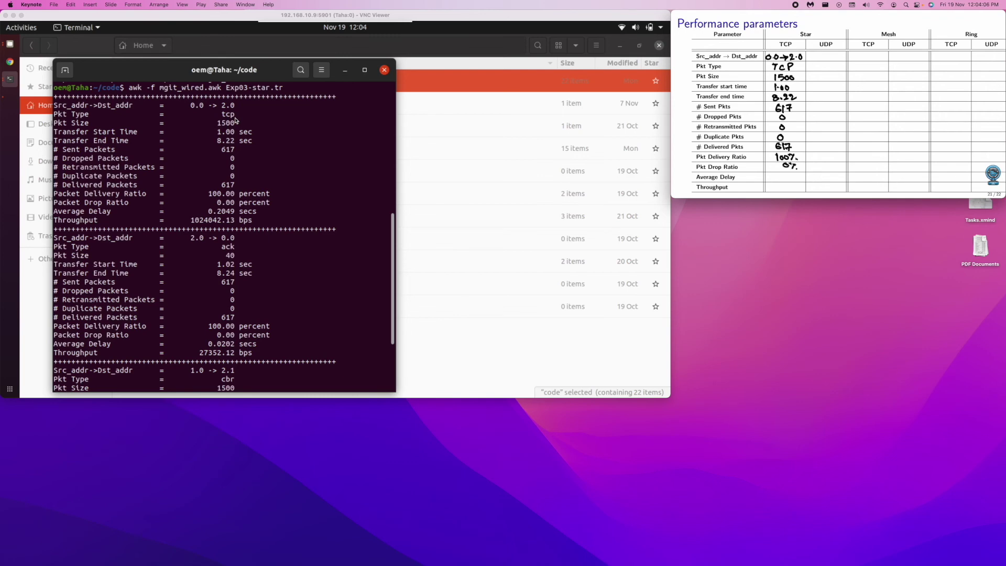
pyautogui.moveTo(775, 176); pyautogui.dragTo(788, 180)
pyautogui.moveTo(800, 174); pyautogui.dragTo(799, 181)
pyautogui.moveTo(802, 183); pyautogui.dragTo(806, 190)
# Scroll the terminal output to the 1.0 -> 2.1 CBR flow block
pyautogui.moveTo(394, 254); pyautogui.dragTo(393, 313)
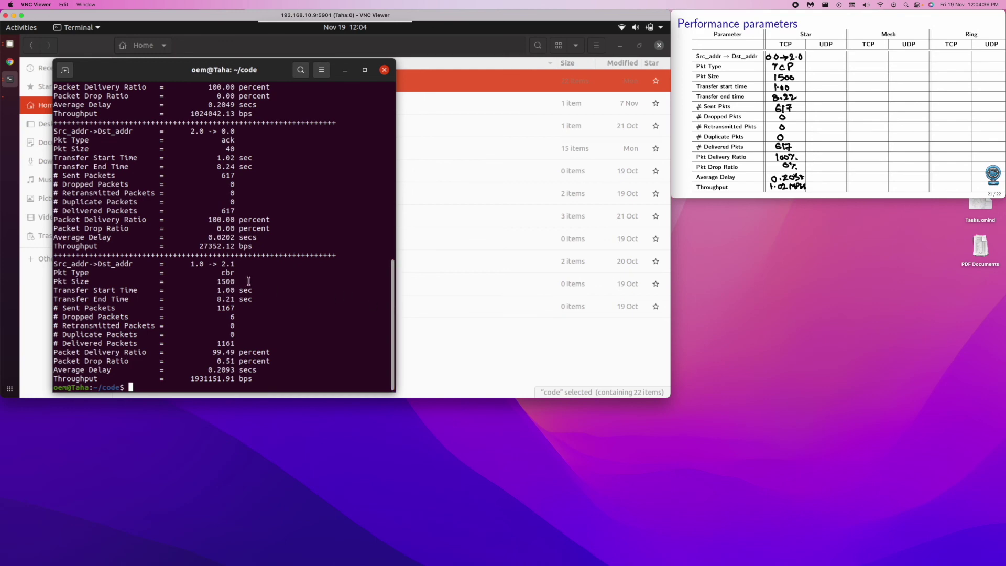